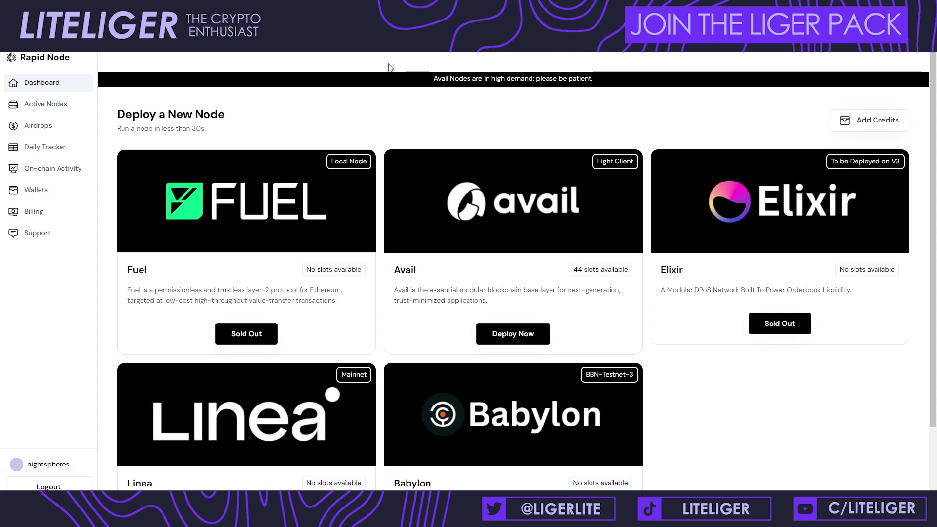
Step: Point out the Fuel card's slot availability badge on the Rapid Node dashboard
left_click_drag(278, 272, 364, 271)
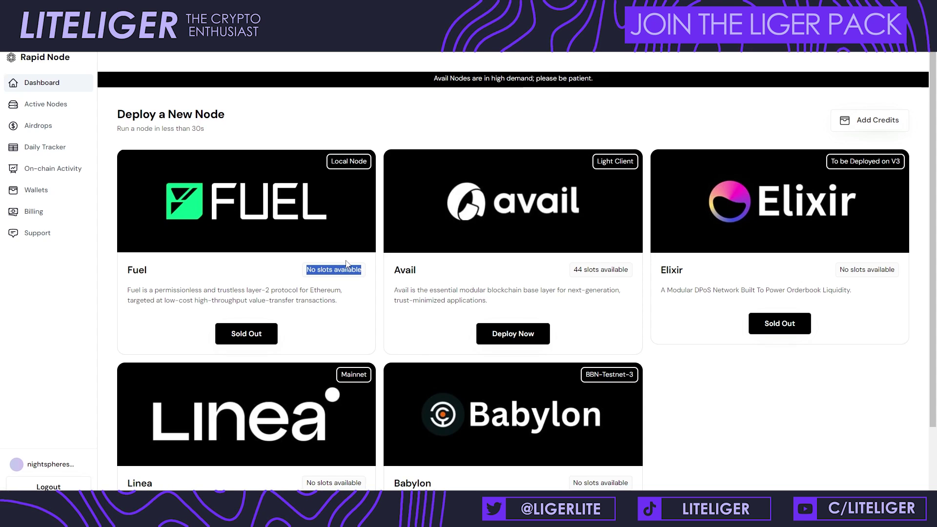
left_click(374, 272)
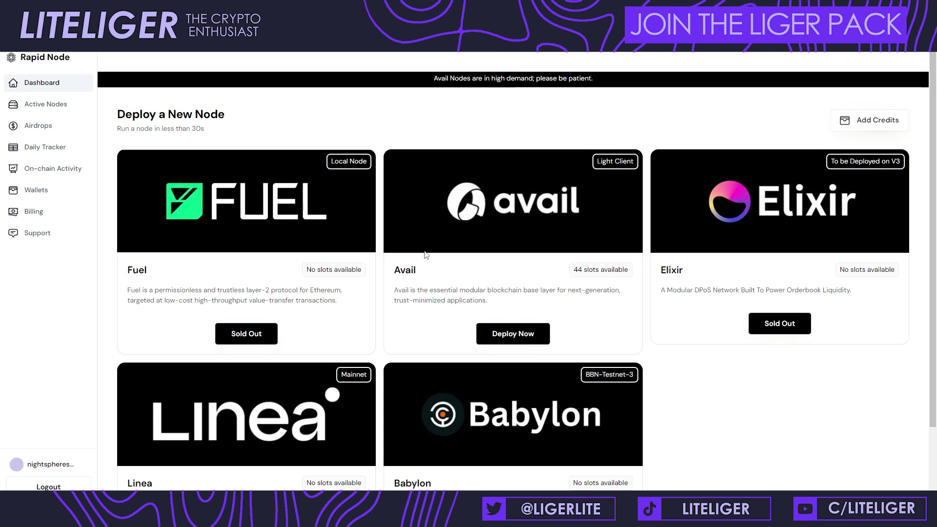
scroll(426, 255, "down", 1)
scroll(426, 255, "up", 1)
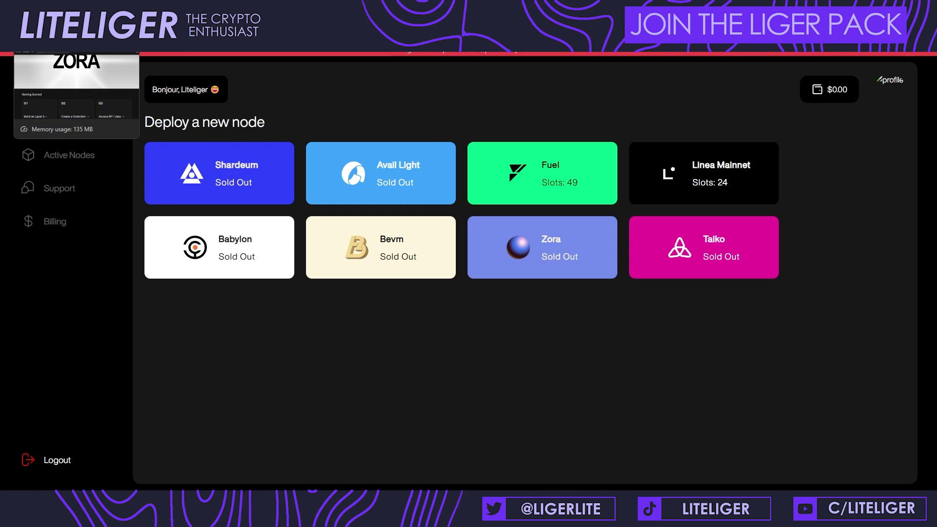
Step: Switch to the 'conduit' tab showing the Conduit node GitHub README
left_click(113, 44)
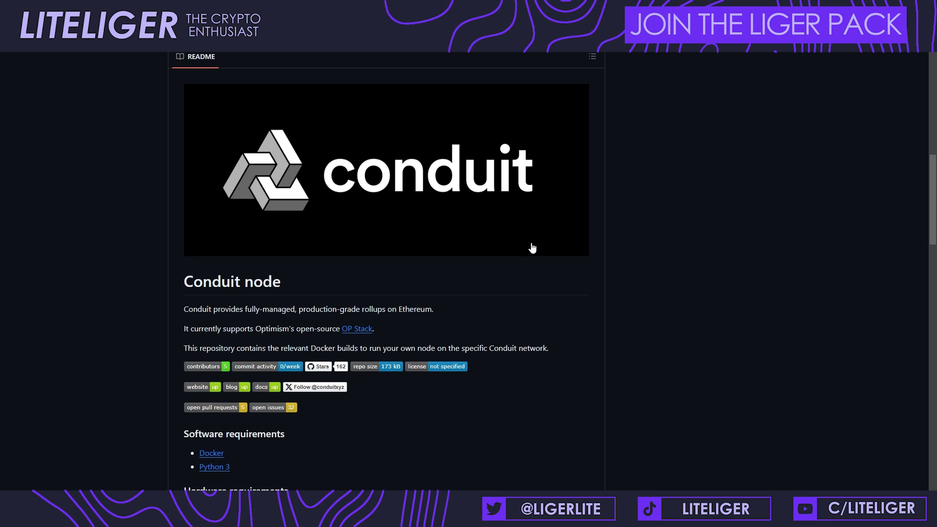
Step: Highlight the Conduit node's 16 GB RAM and 200 GB SSD hardware requirements
scroll(532, 248, "down", 4)
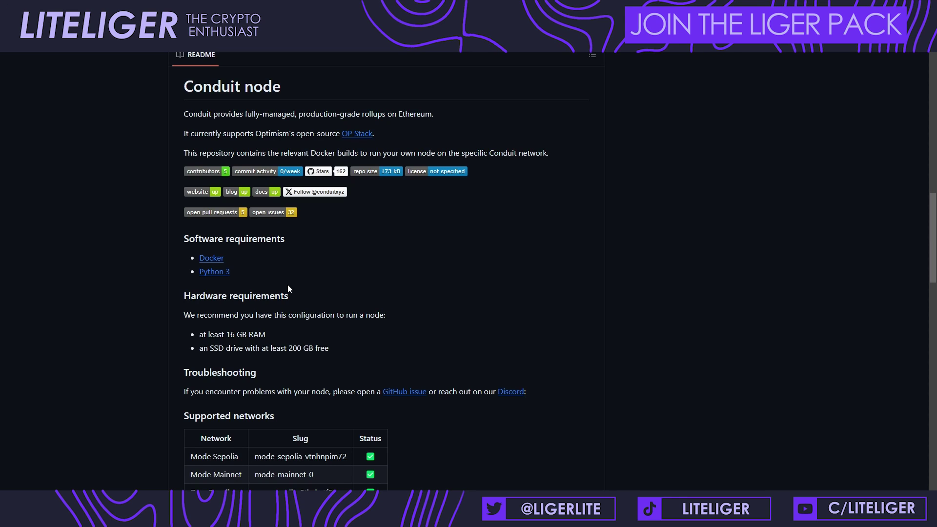
scroll(167, 253, "up", 4)
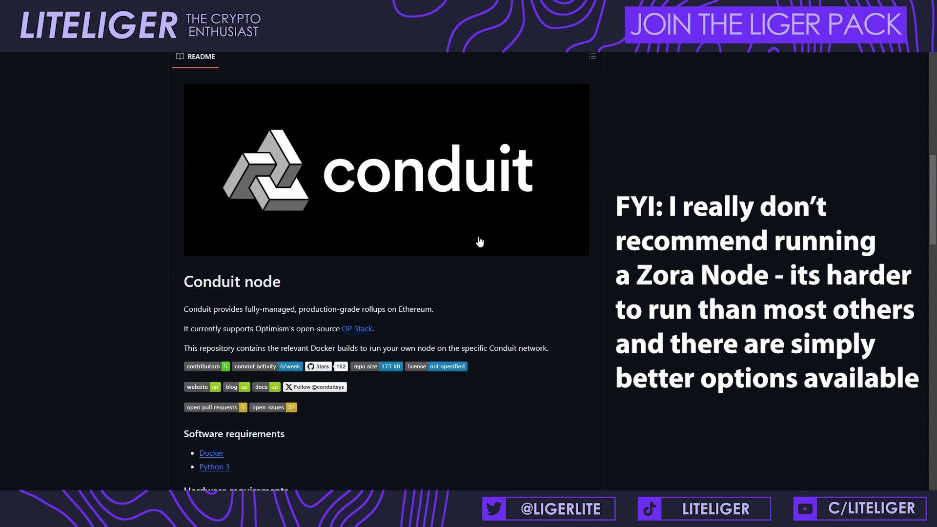
scroll(479, 241, "down", 3)
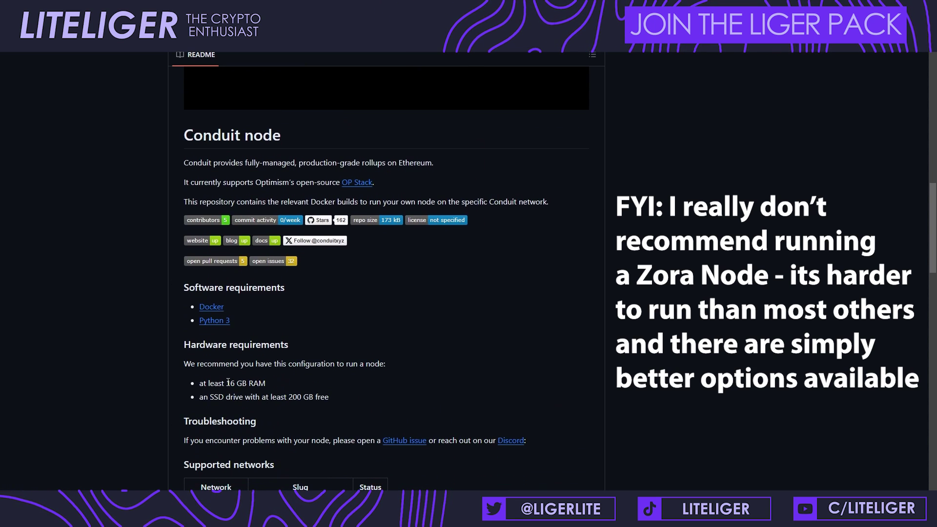
left_click_drag(228, 382, 267, 382)
left_click(223, 401)
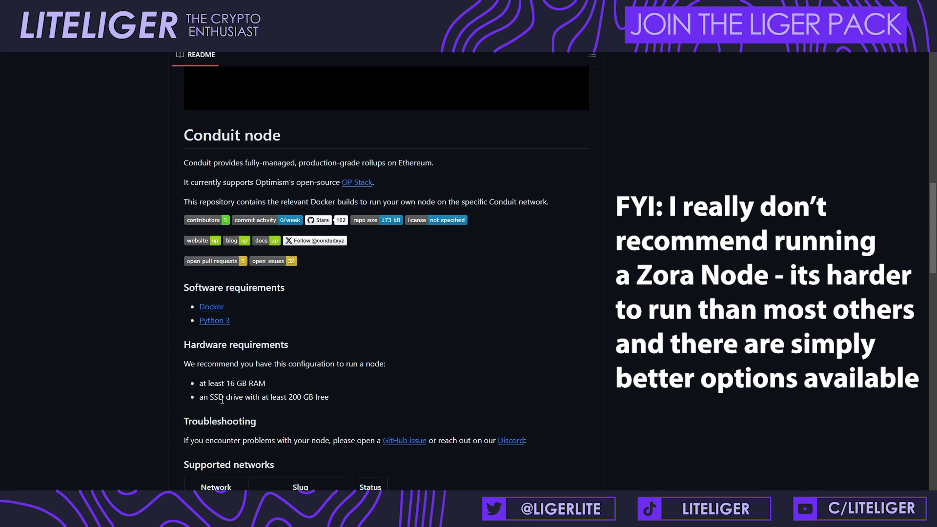
left_click_drag(211, 398, 327, 400)
left_click(293, 400)
left_click(302, 406)
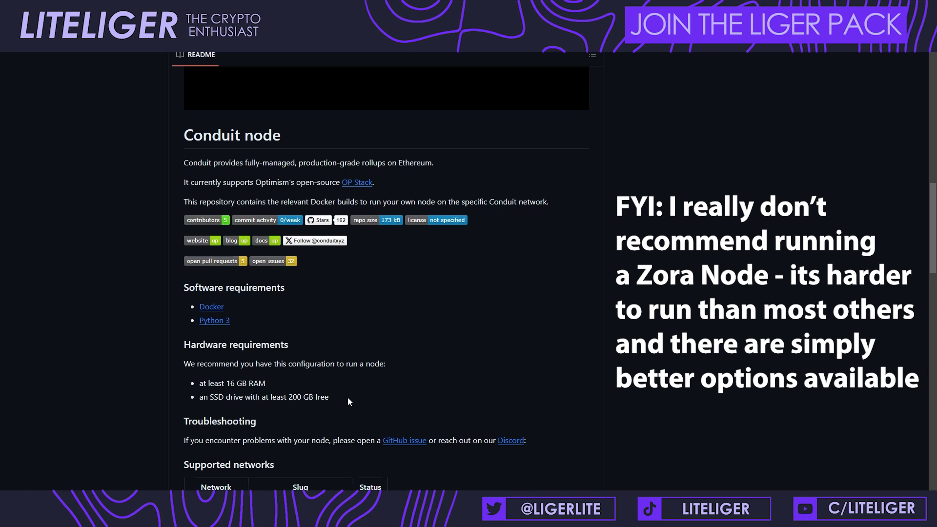
left_click_drag(348, 398, 181, 382)
left_click(174, 383)
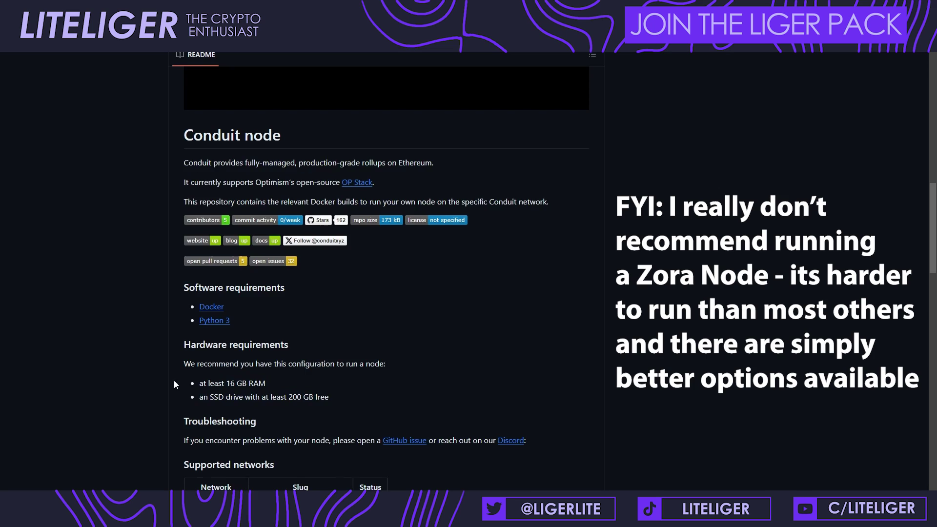
scroll(174, 383, "down", 3)
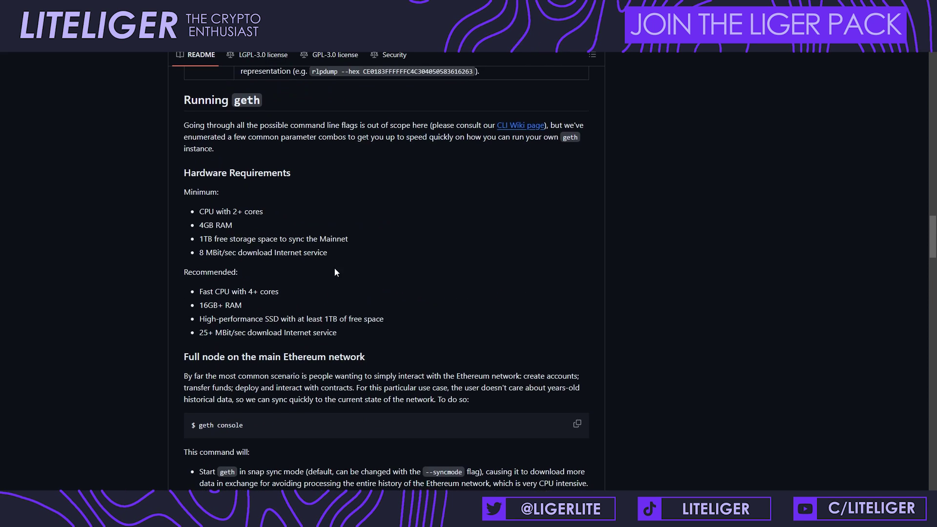
scroll(465, 373, "up", 2)
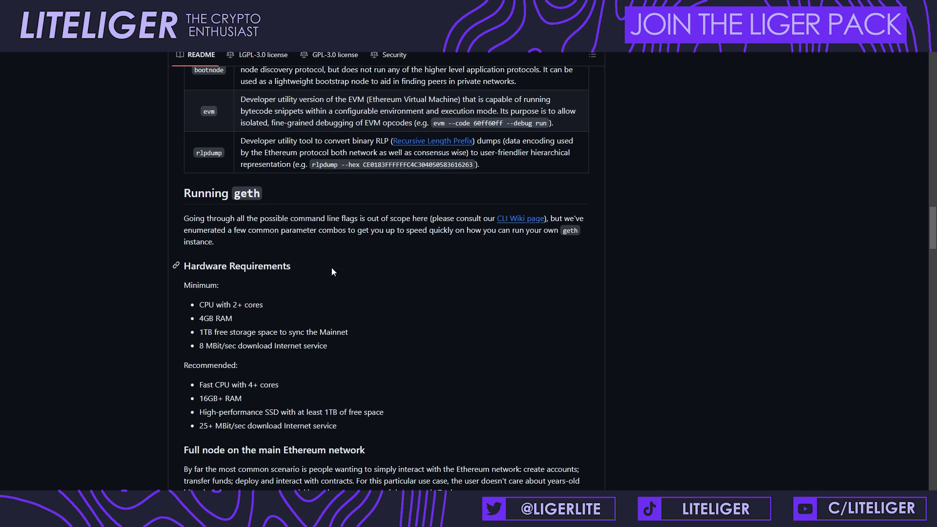
Step: Highlight geth's minimum specs (2+ CPU cores, 4GB RAM, 1TB storage) and the four recommended specs
left_click_drag(198, 304, 379, 345)
left_click(380, 345)
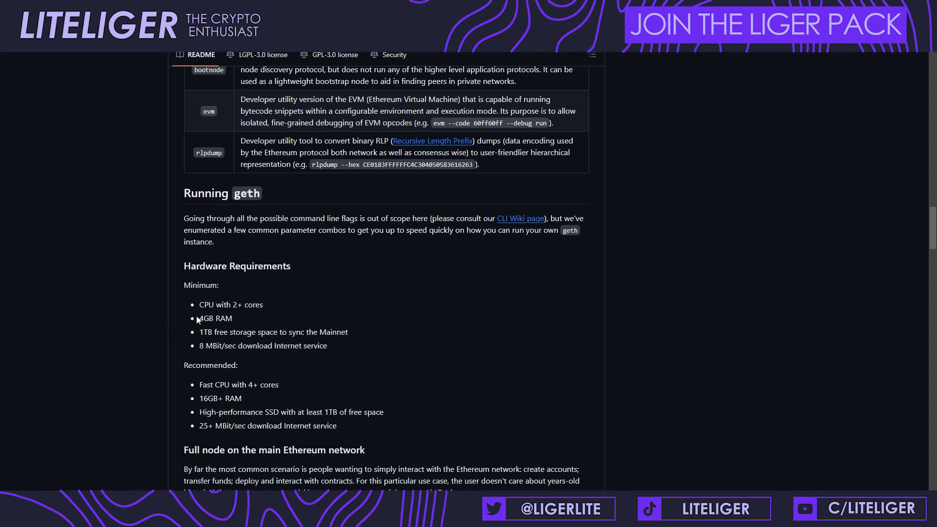
left_click_drag(199, 304, 327, 312)
left_click_drag(152, 321, 324, 314)
left_click(237, 321)
left_click_drag(200, 332, 348, 332)
left_click(219, 349)
left_click_drag(200, 345, 192, 308)
left_click(192, 308)
mouse_move(200, 386)
left_mouse_down()
mouse_move(381, 414)
mouse_move(380, 422)
mouse_move(268, 425)
mouse_move(198, 387)
left_mouse_up()
left_click(197, 387)
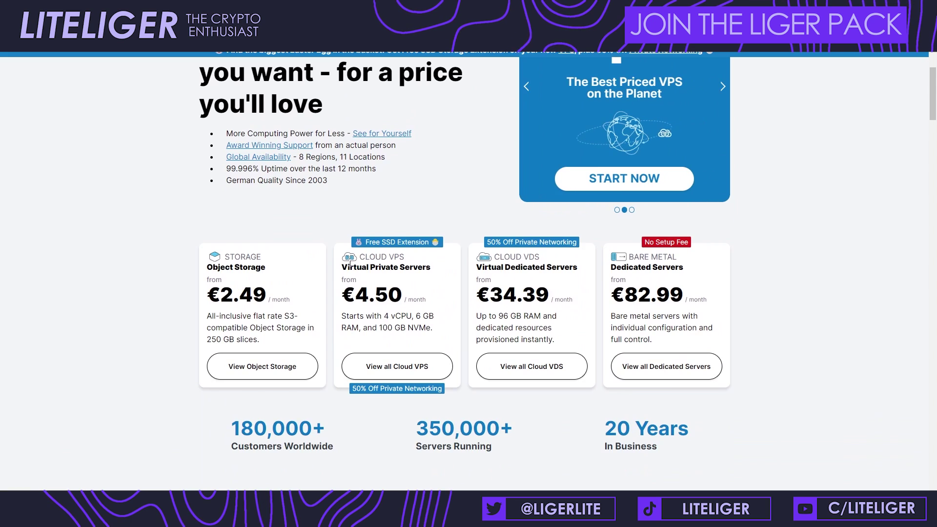
Step: Note the Cloud VPS €4.50 starting price and bring up the full list of Cloud VPS plans
left_click_drag(350, 264, 425, 300)
left_click(425, 299)
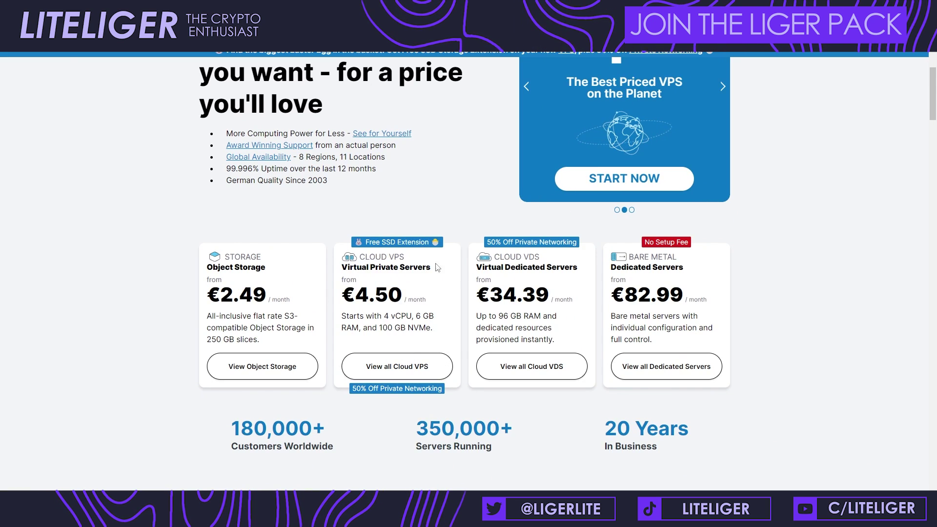
left_click(442, 361)
scroll(367, 250, "down", 2)
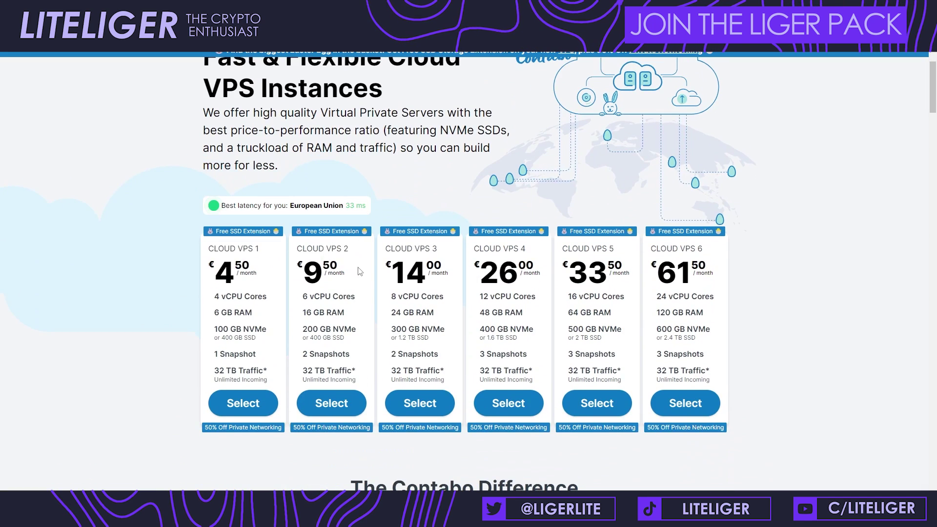
Step: Pick the Cloud VPS 2 plan with 6 vCPU cores and 16 GB RAM
triple_click(359, 303)
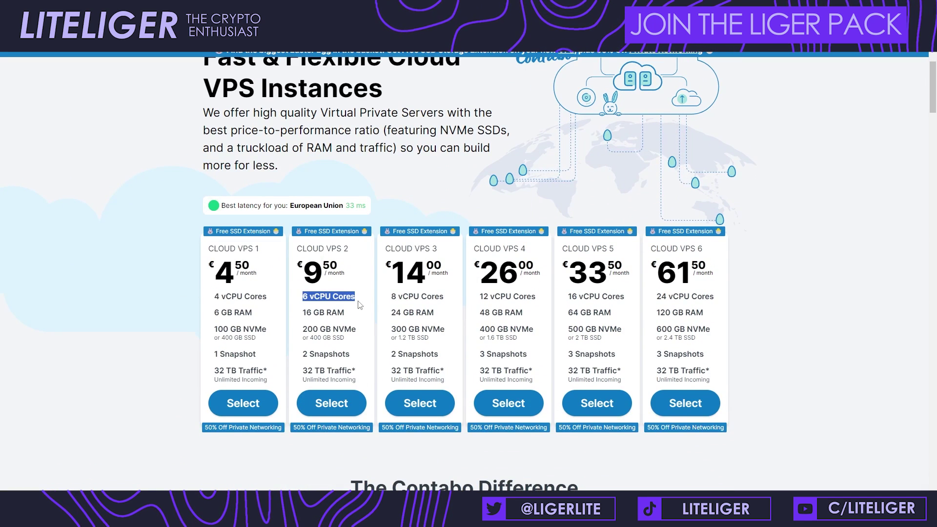
double_click(307, 313)
left_click_drag(321, 312, 345, 312)
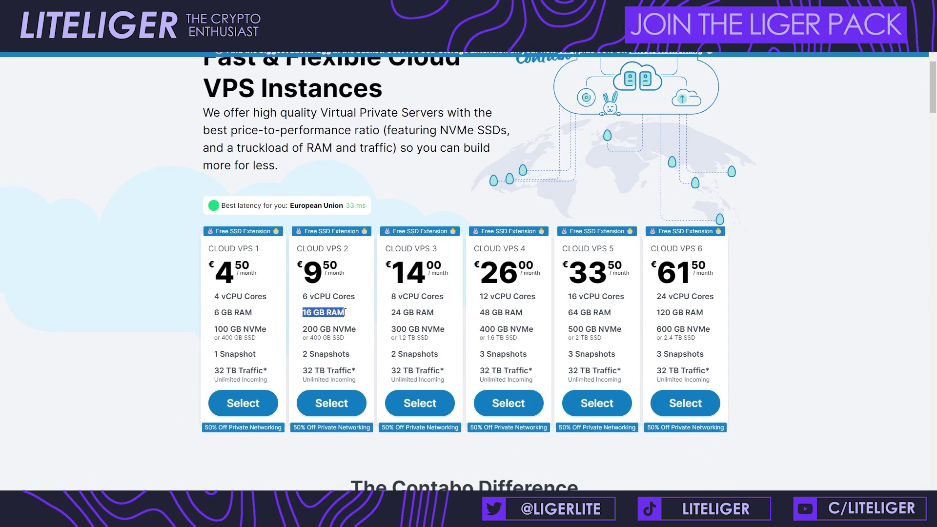
left_click(344, 313)
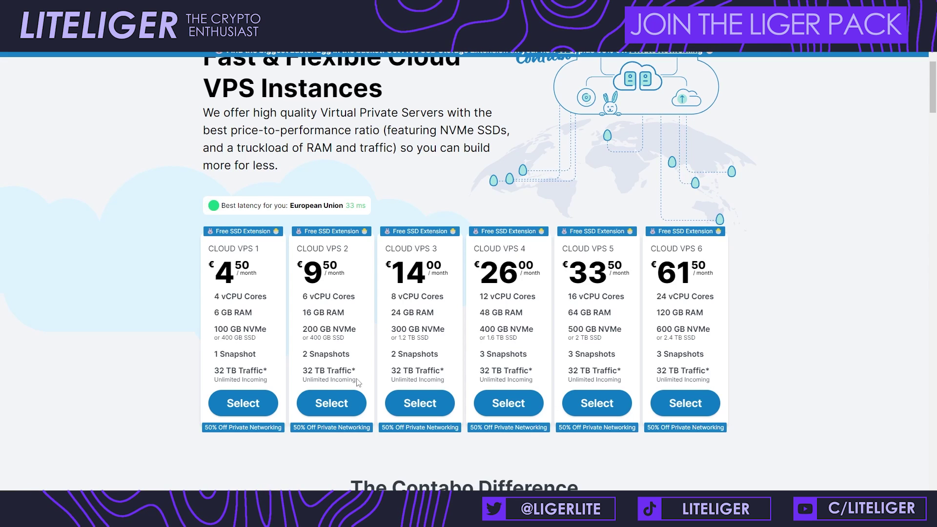
left_click(337, 401)
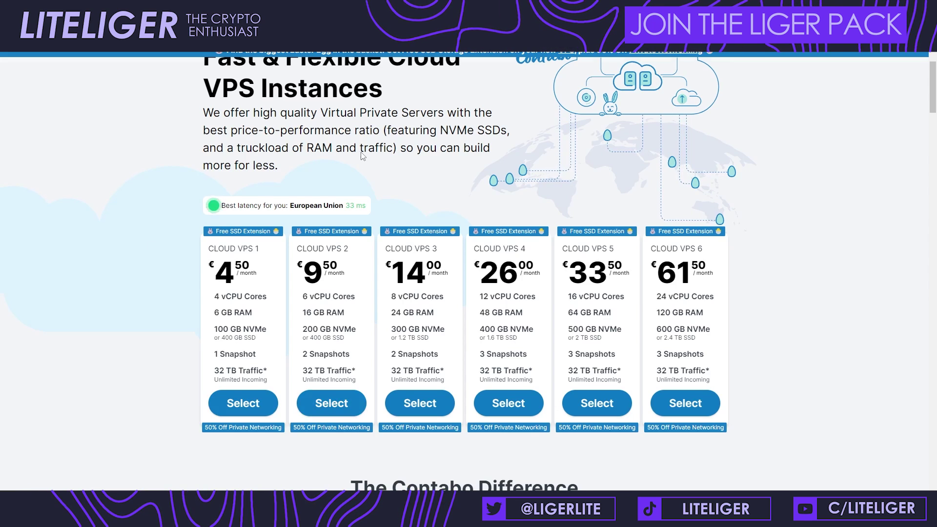
scroll(361, 157, "down", 1)
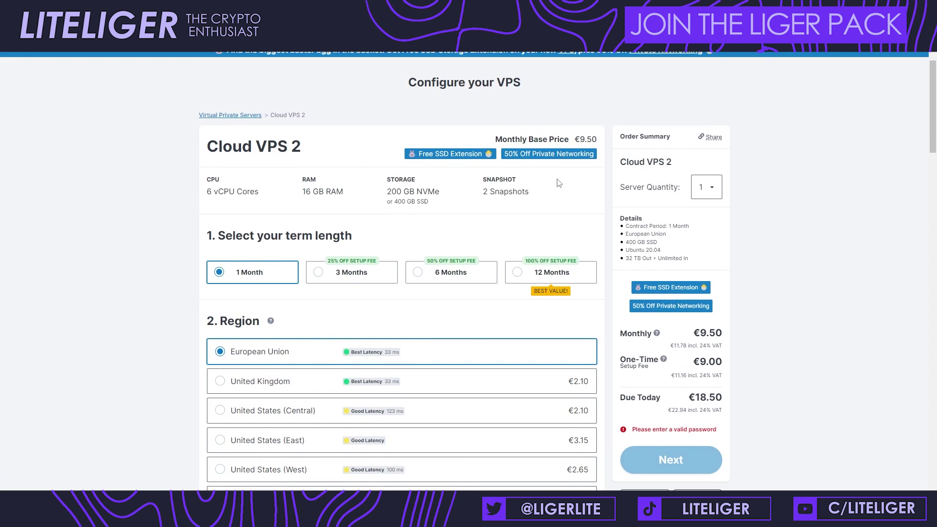
Step: Compare 12-month and United Kingdom pricing, settling on 3 Months in European Union
scroll(559, 183, "down", 1)
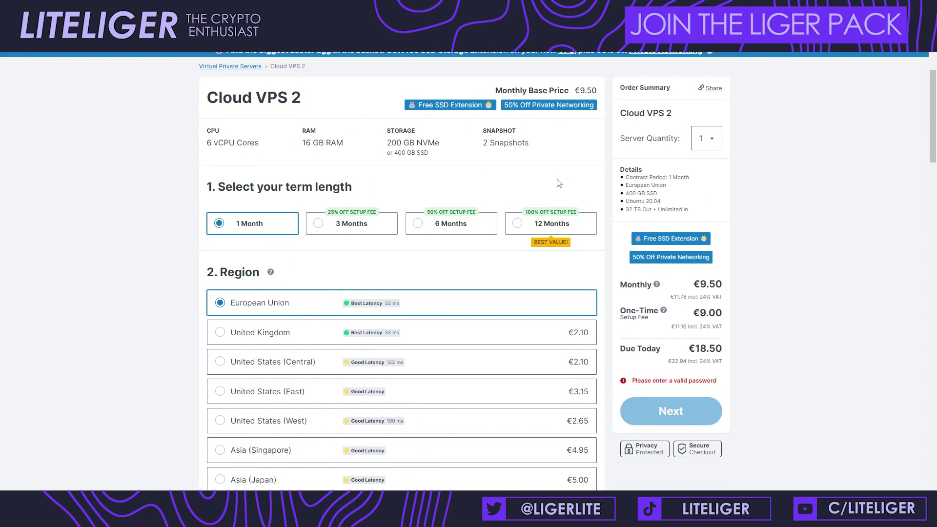
left_click(337, 221)
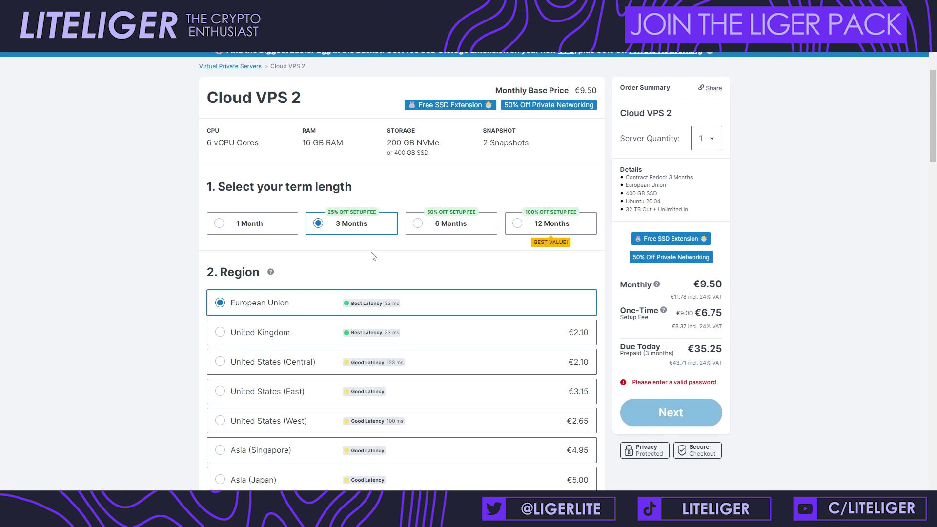
left_click(518, 231)
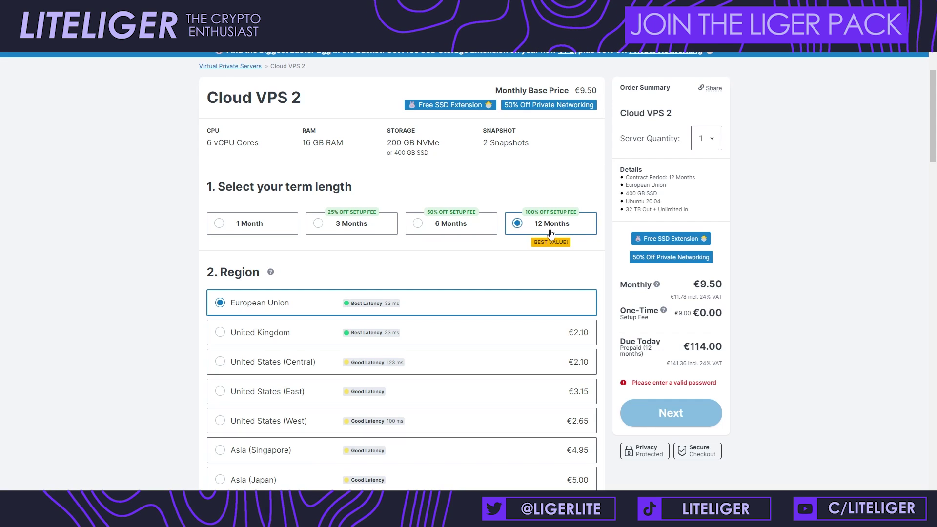
left_click(374, 225)
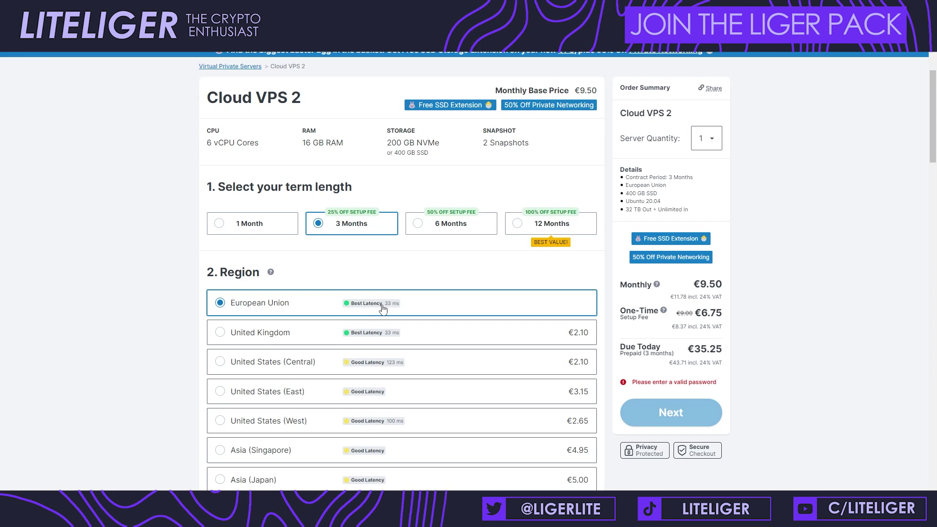
scroll(395, 302, "down", 1)
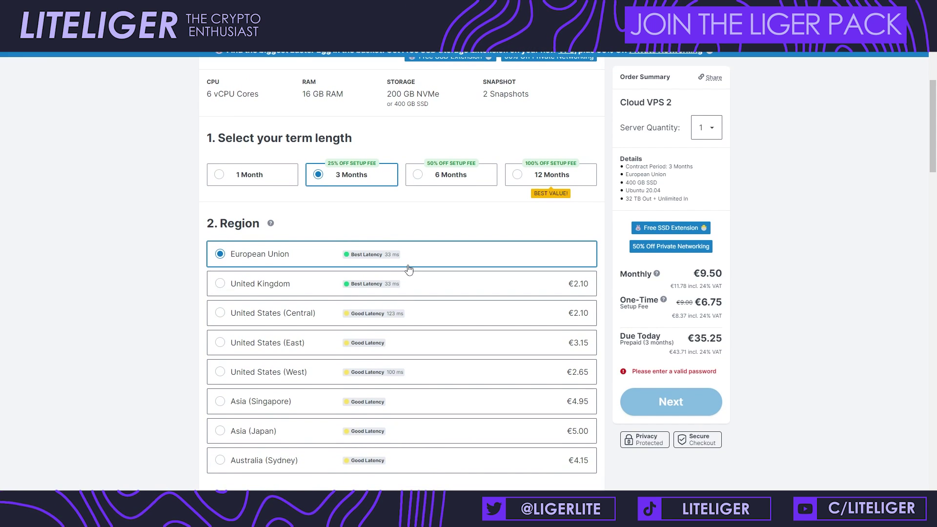
left_click(414, 287)
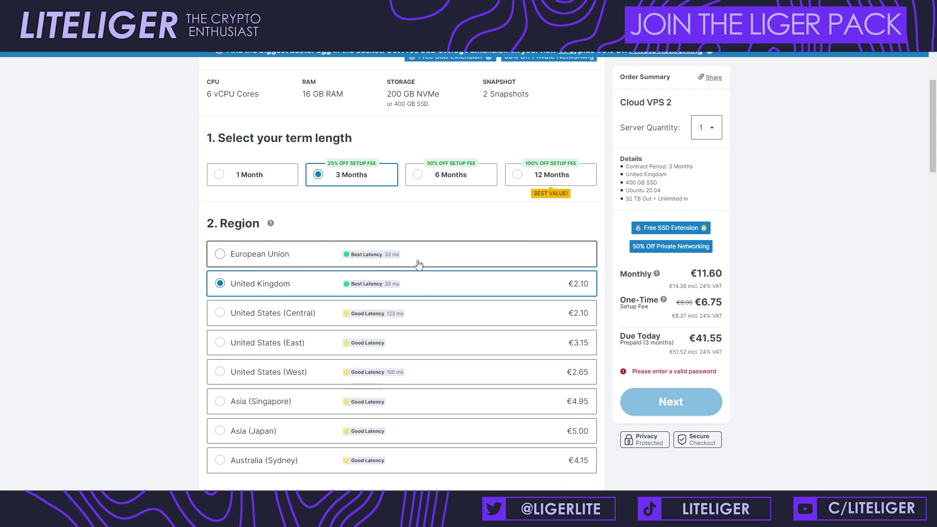
left_click(419, 265)
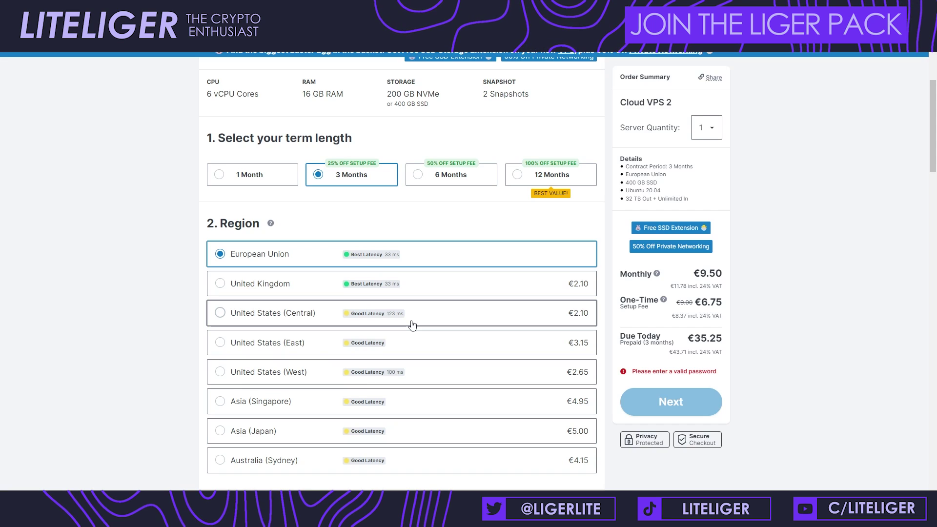
scroll(414, 320, "down", 3)
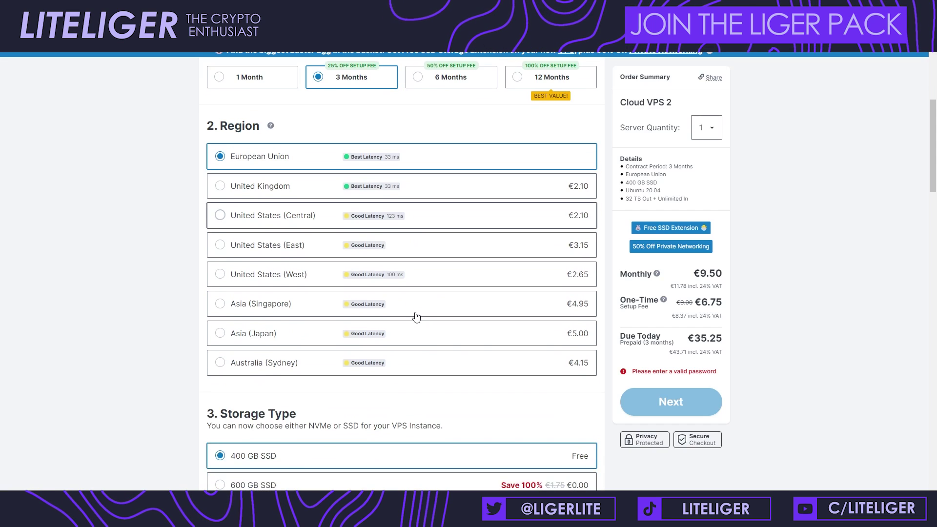
Step: Browse the image categories and confirm Ubuntu 20.04 is offered in the version list
scroll(425, 303, "down", 1)
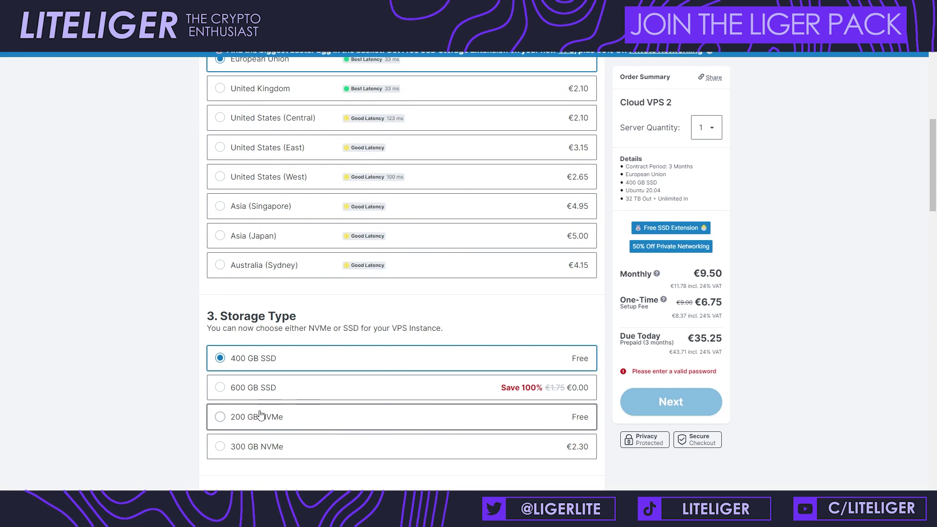
scroll(151, 352, "down", 4)
scroll(145, 337, "down", 5)
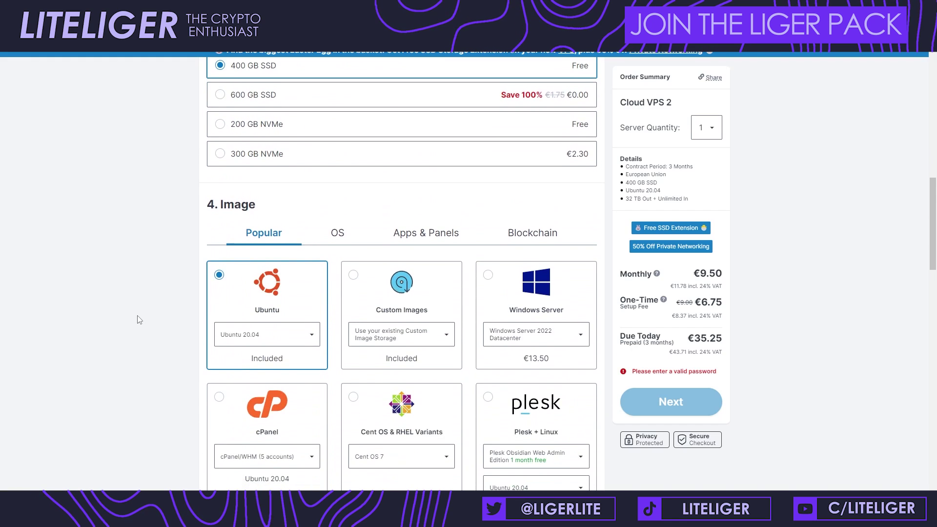
scroll(147, 308, "up", 1)
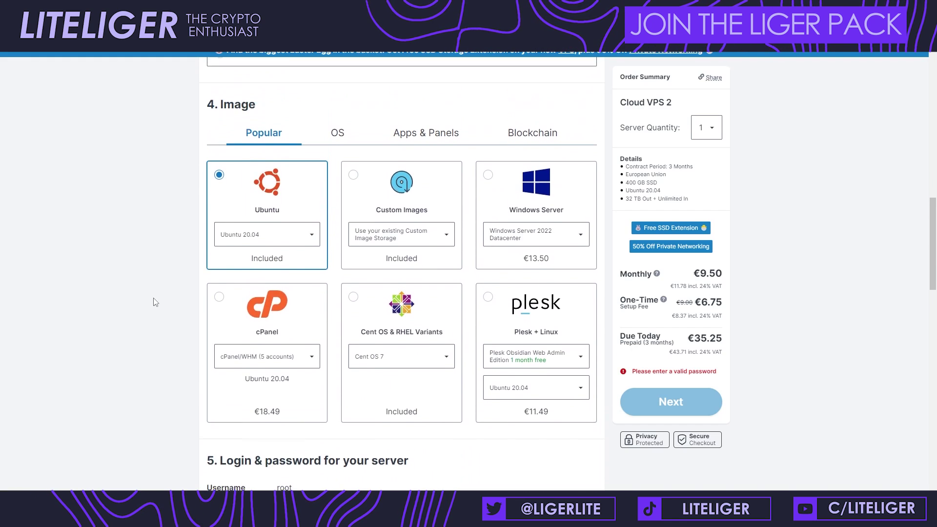
left_click(459, 137)
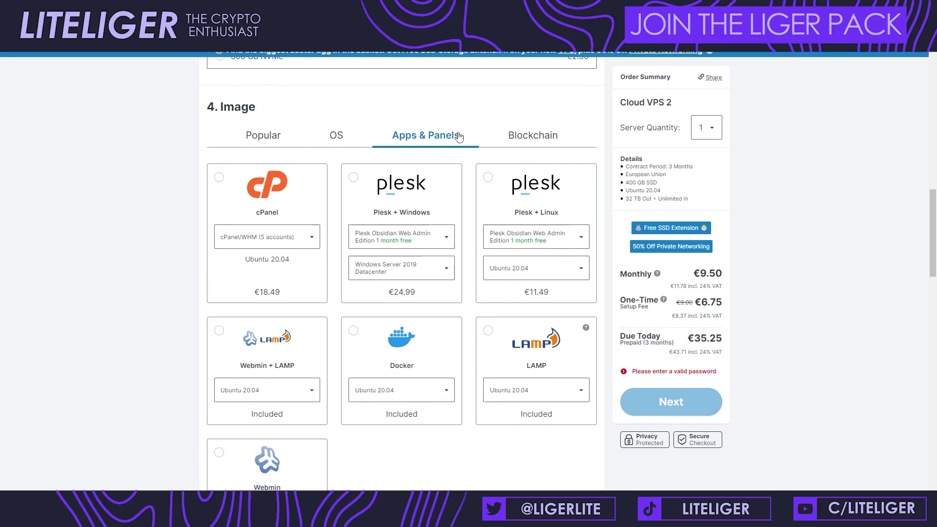
left_click(266, 134)
left_click(282, 243)
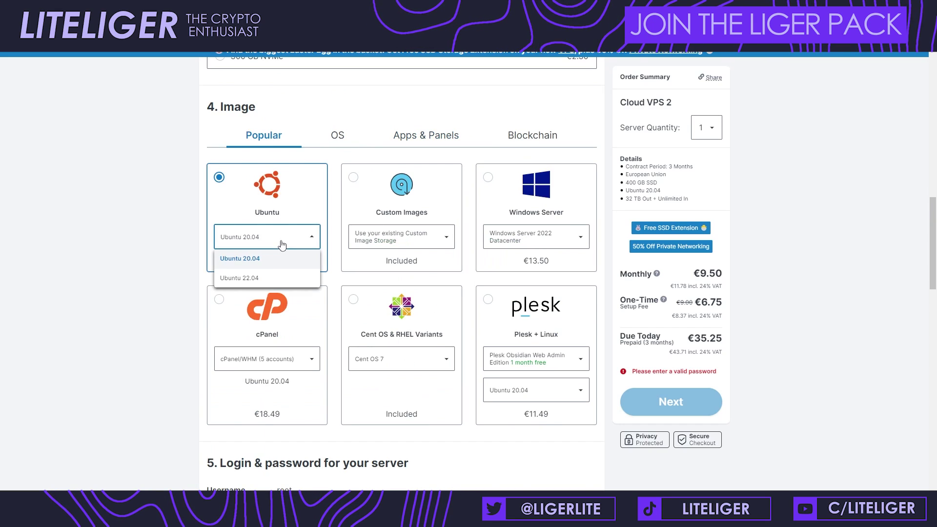
left_click(341, 241)
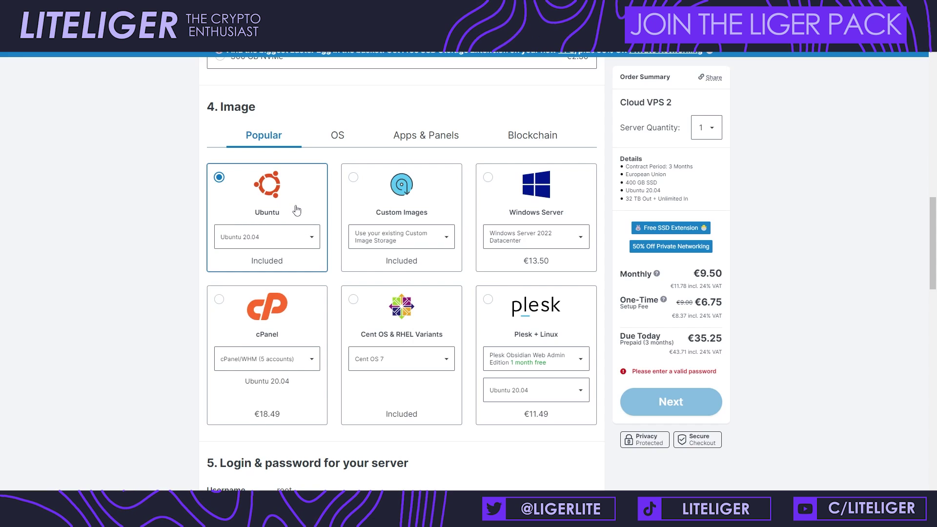
Step: Select the Docker image from Apps & Panels, keeping it on Ubuntu 20.04
left_click(352, 148)
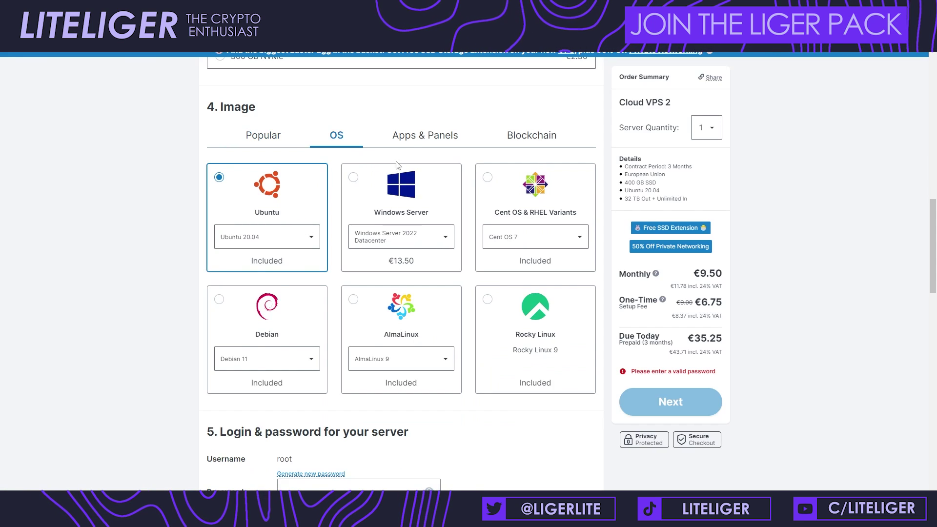
left_click(421, 138)
left_click(424, 397)
left_click(424, 397)
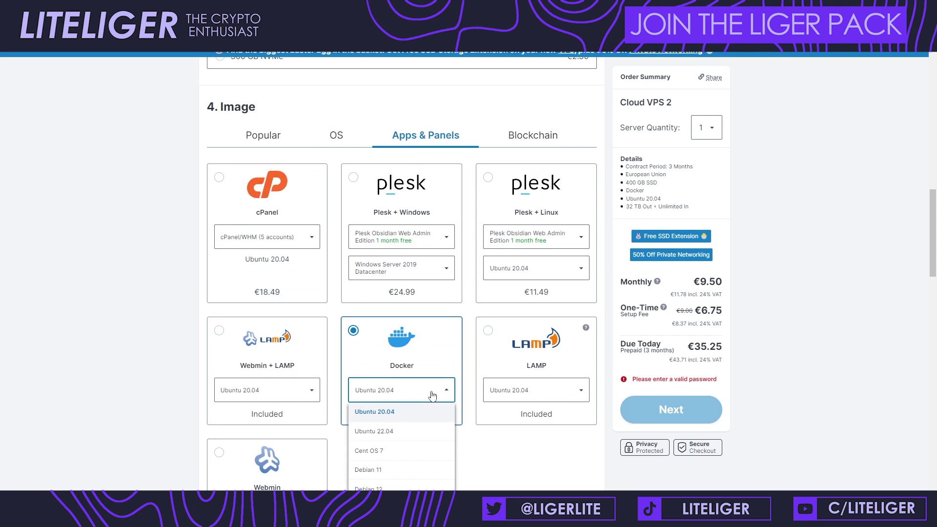
left_click(424, 396)
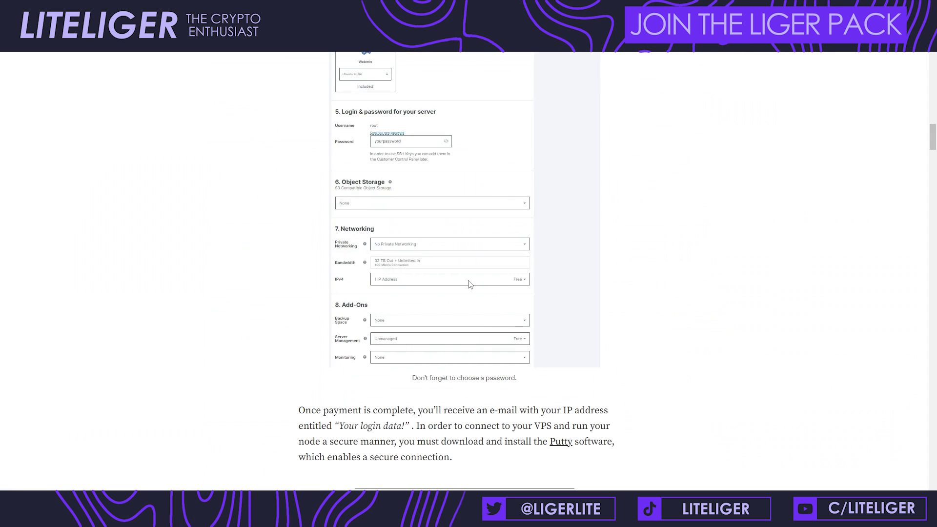
scroll(468, 285, "up", 2)
scroll(468, 284, "up", 2)
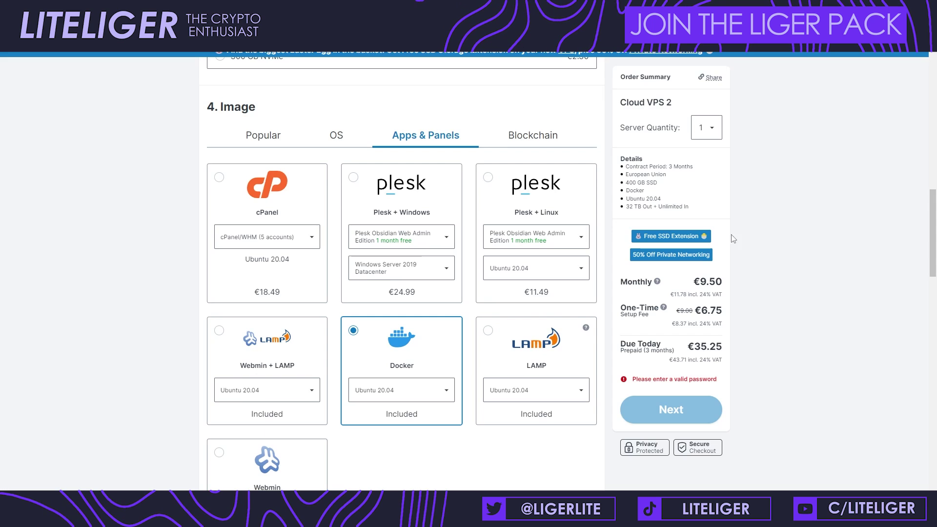
scroll(420, 317, "down", 7)
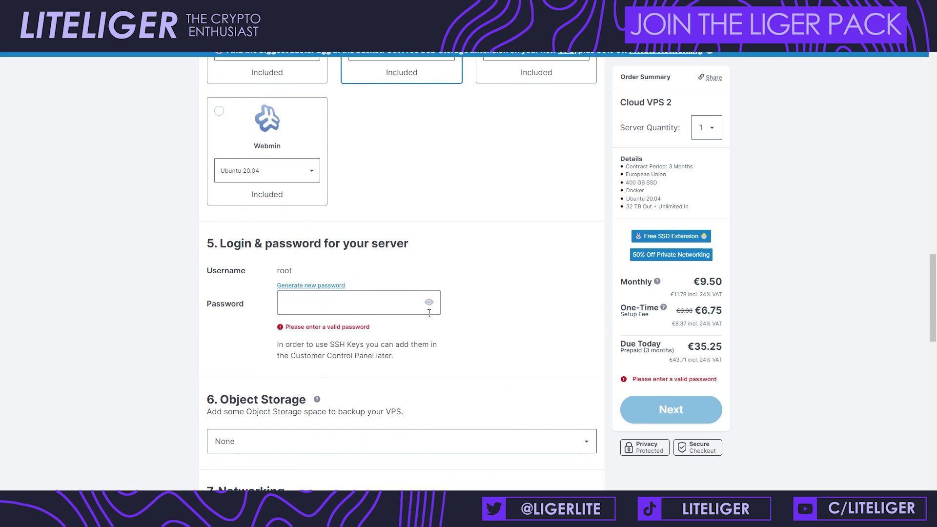
Step: Enter the root account password in the Login & password Password field
left_click(367, 313)
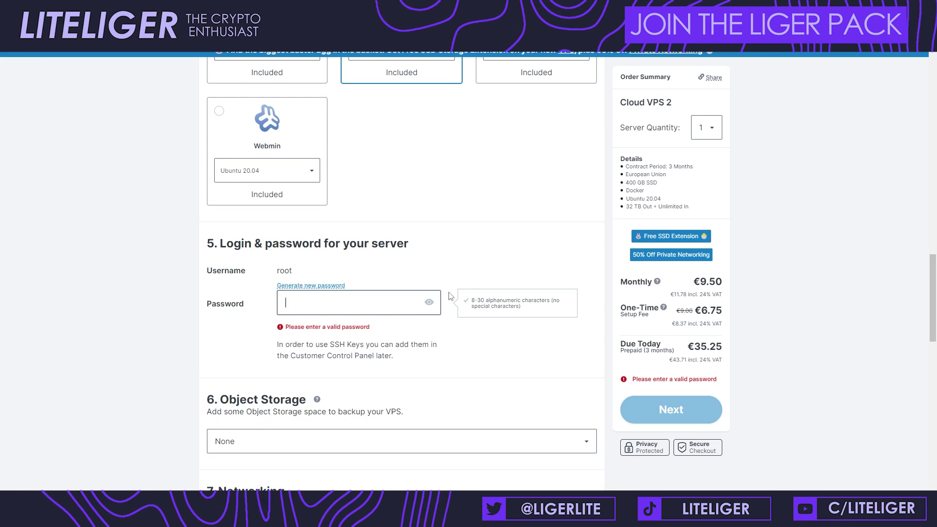
type("•••")
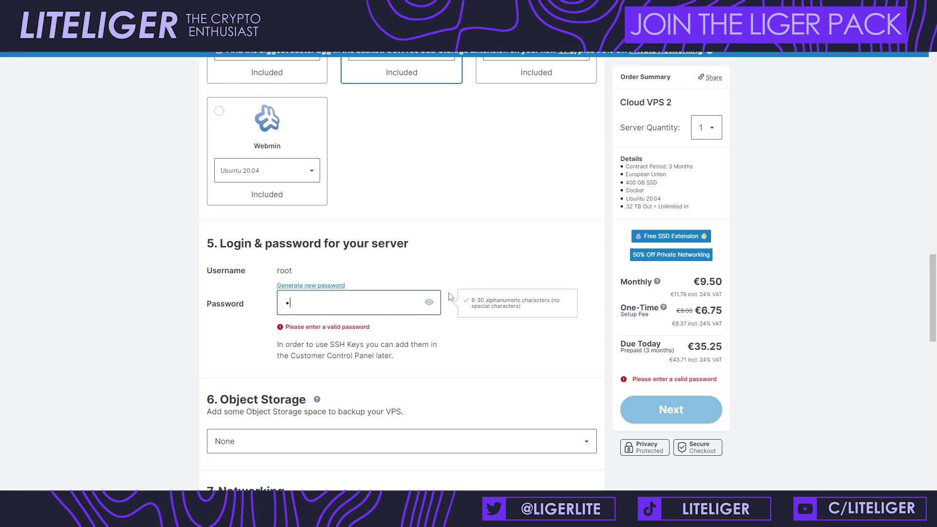
type("•••")
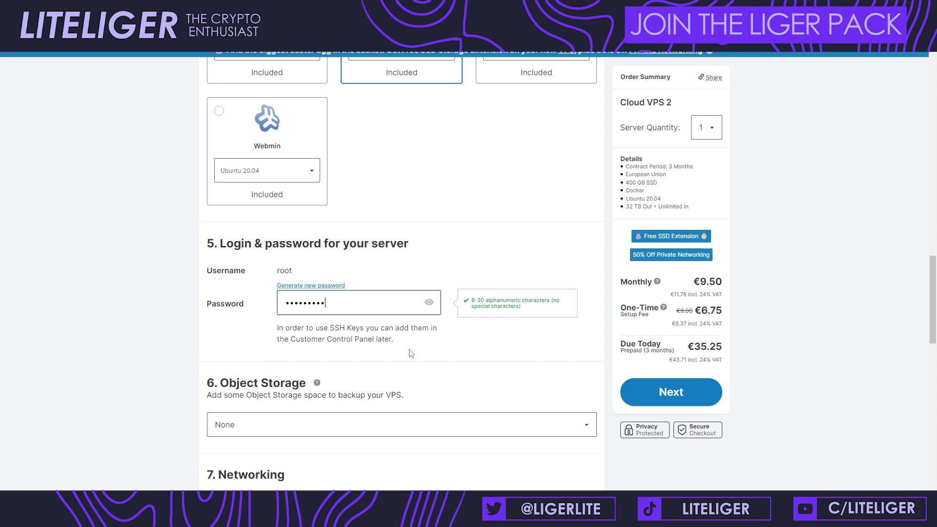
scroll(442, 337, "down", 2)
left_click(442, 338)
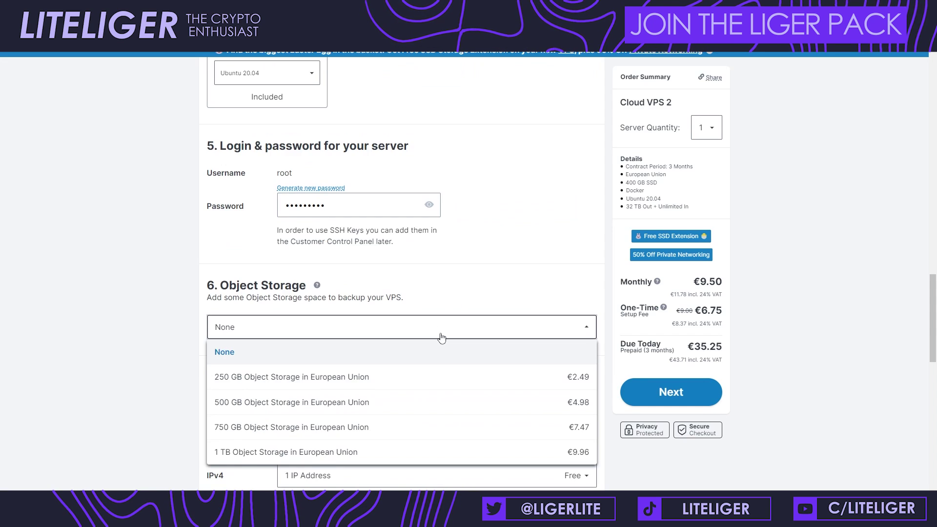
left_click(442, 338)
scroll(441, 290, "down", 3)
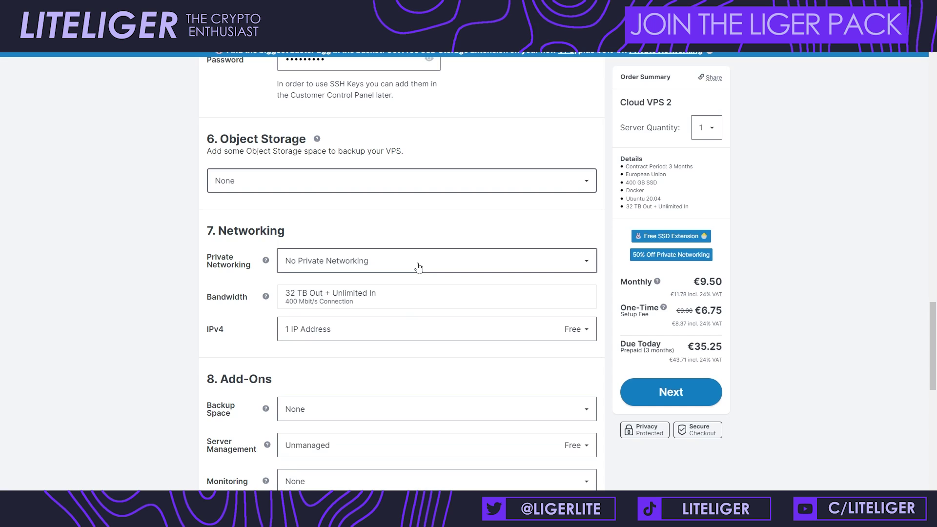
scroll(404, 330, "down", 2)
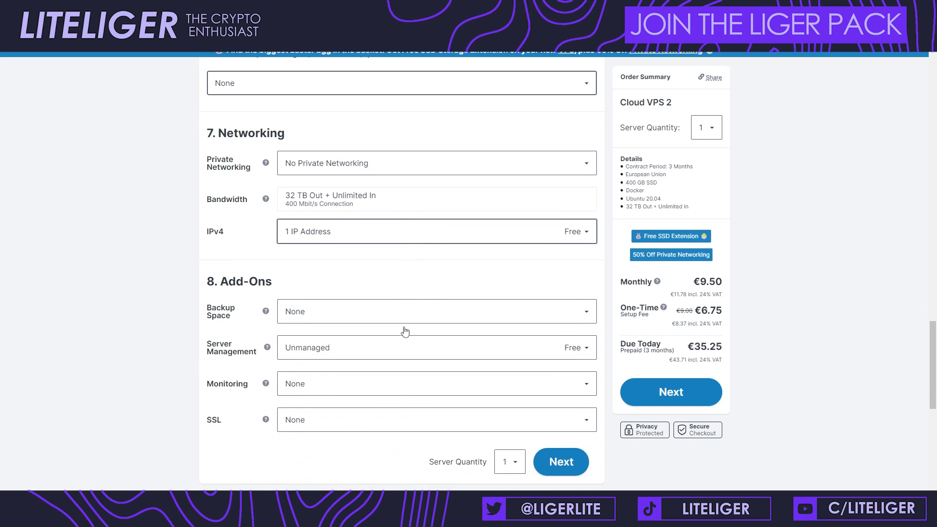
scroll(404, 314, "down", 1)
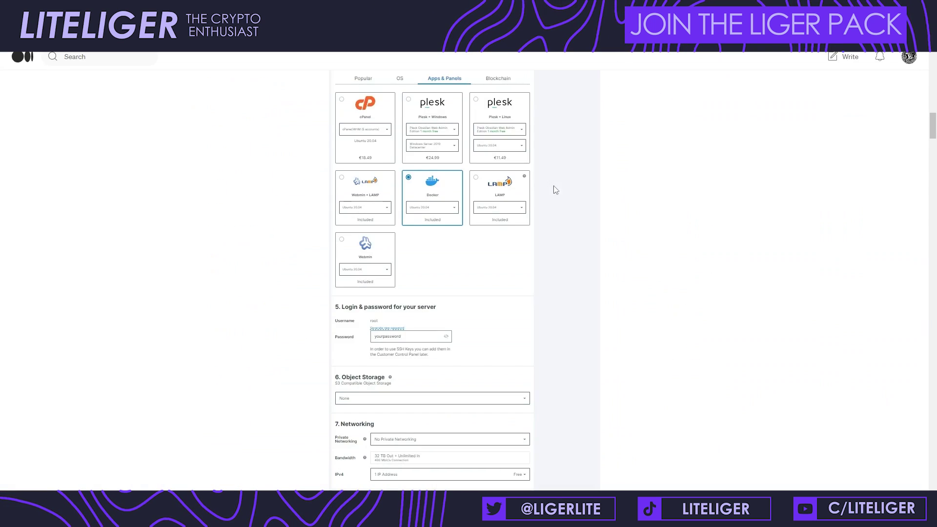
scroll(552, 189, "down", 3)
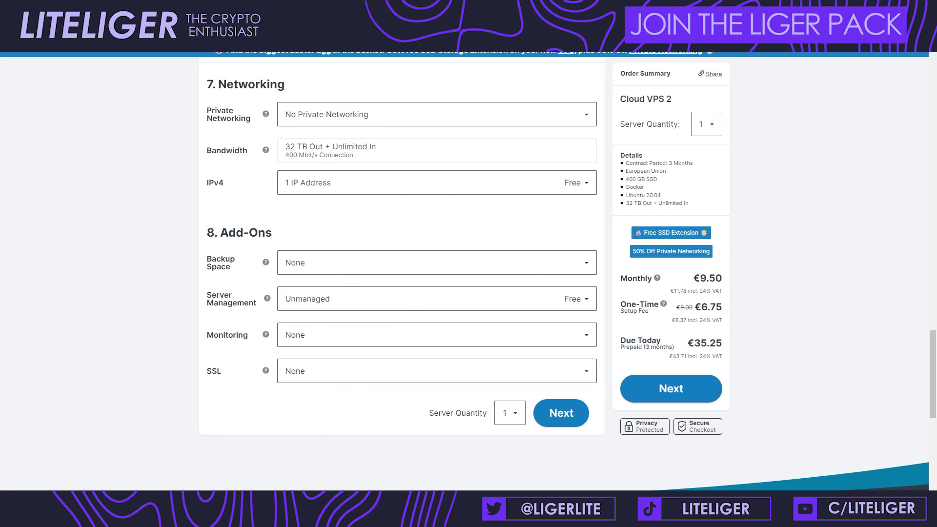
Step: Continue to the customer data step and enter 't4t,4t4t4t' as test text
left_click(557, 424)
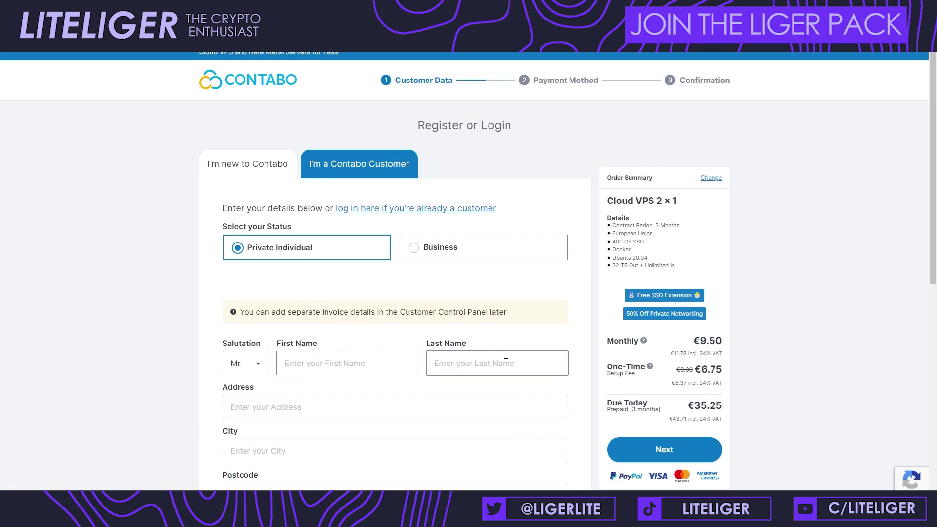
scroll(346, 256, "down", 3)
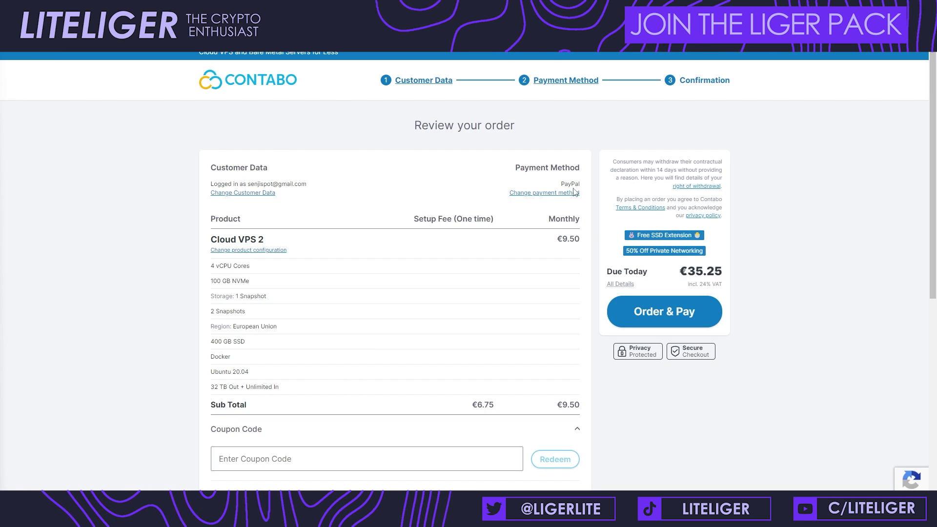
scroll(407, 287, "down", 1)
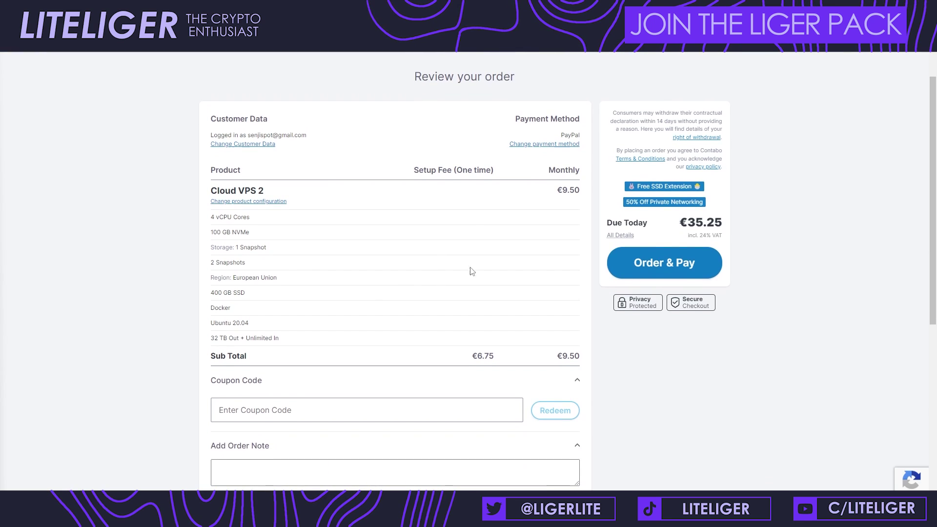
scroll(599, 266, "down", 3)
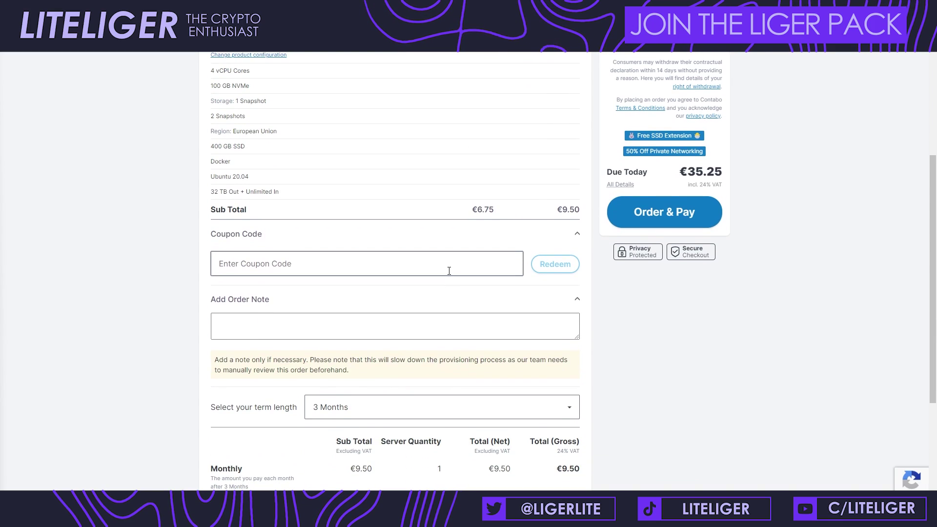
type("t4t,4t4t4t")
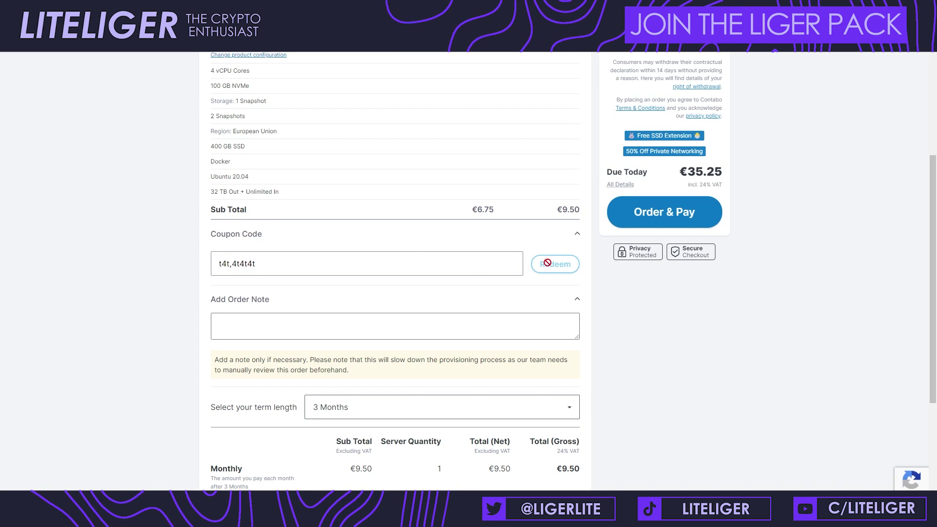
left_click(554, 305)
scroll(531, 237, "down", 2)
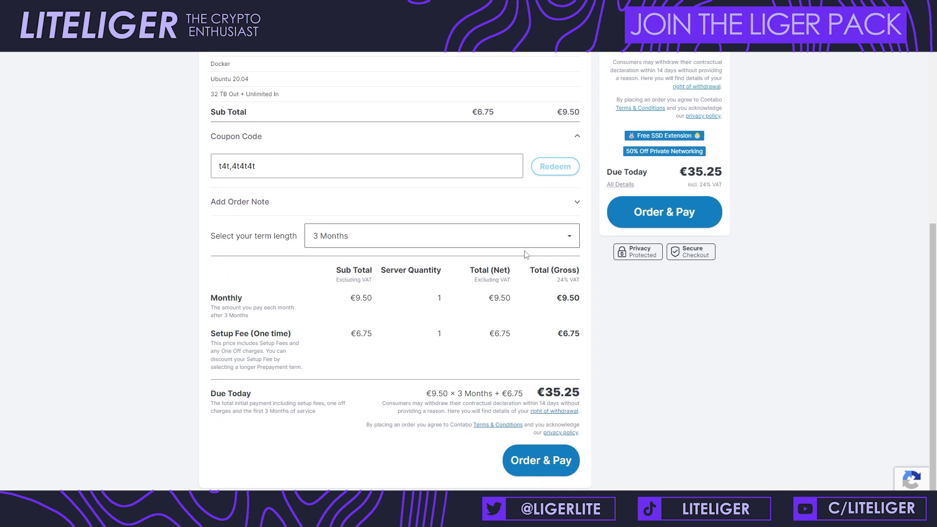
Step: Clear the coupon code, confirm €35.25 due today, and place the order with Order & Pay
triple_click(467, 175)
key("BackSpace")
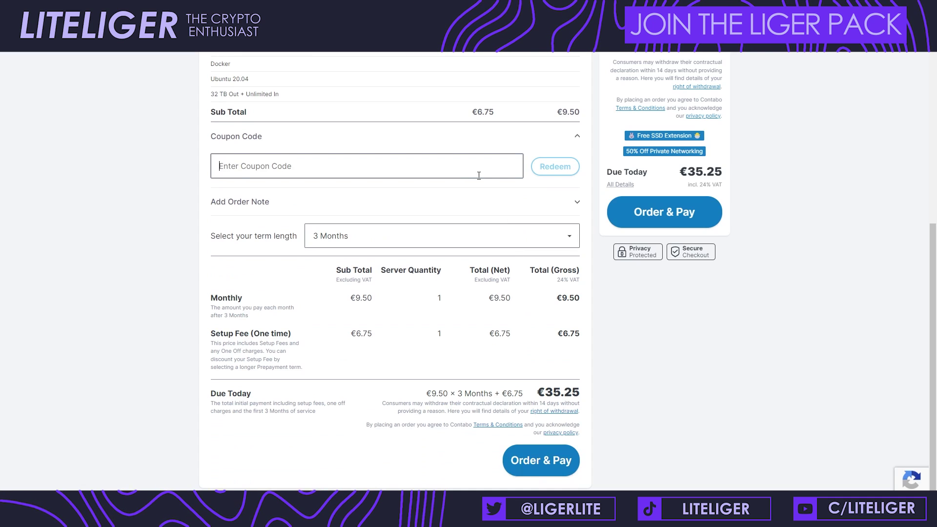
left_click(570, 134)
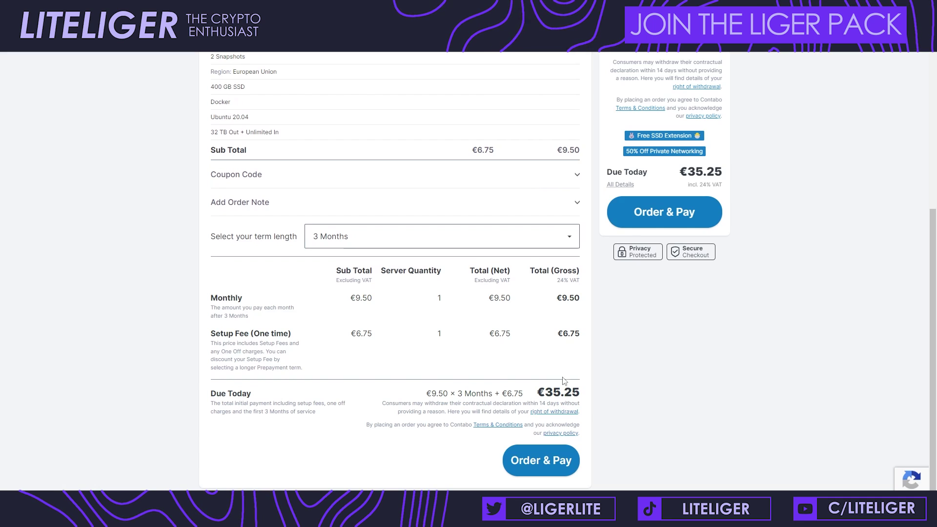
left_click_drag(542, 390, 584, 395)
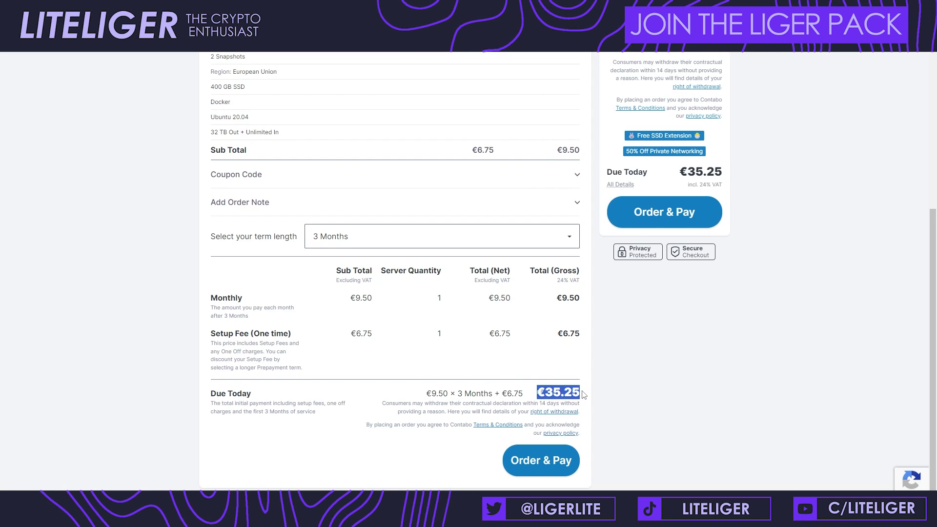
left_click(611, 414)
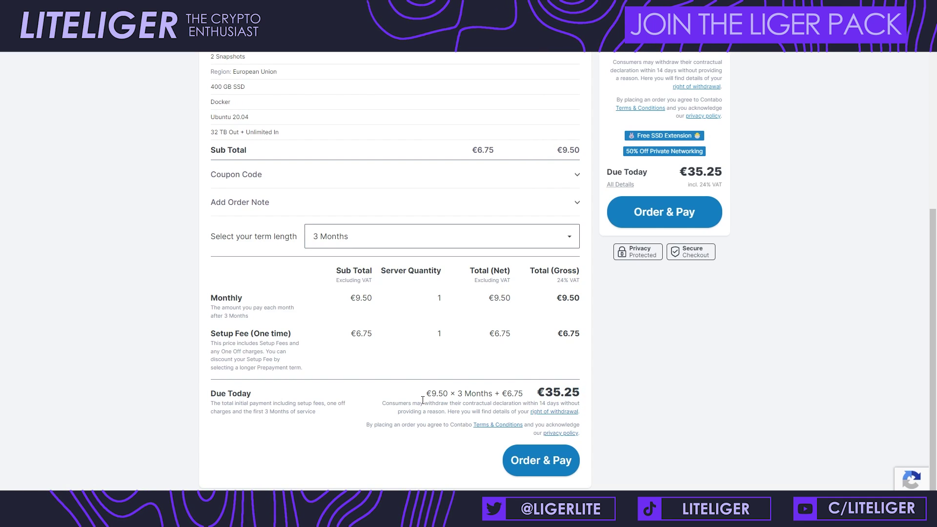
left_click_drag(422, 400, 515, 390)
left_click(562, 420)
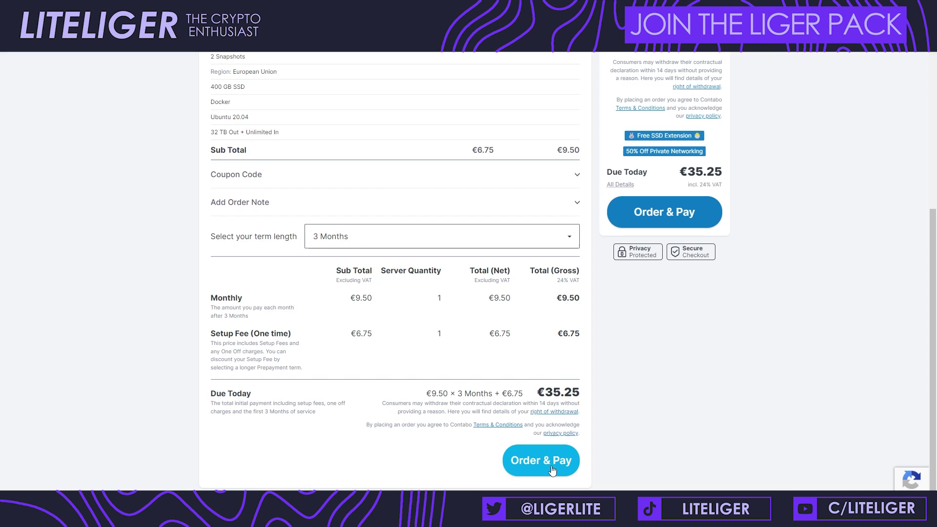
left_click(553, 470)
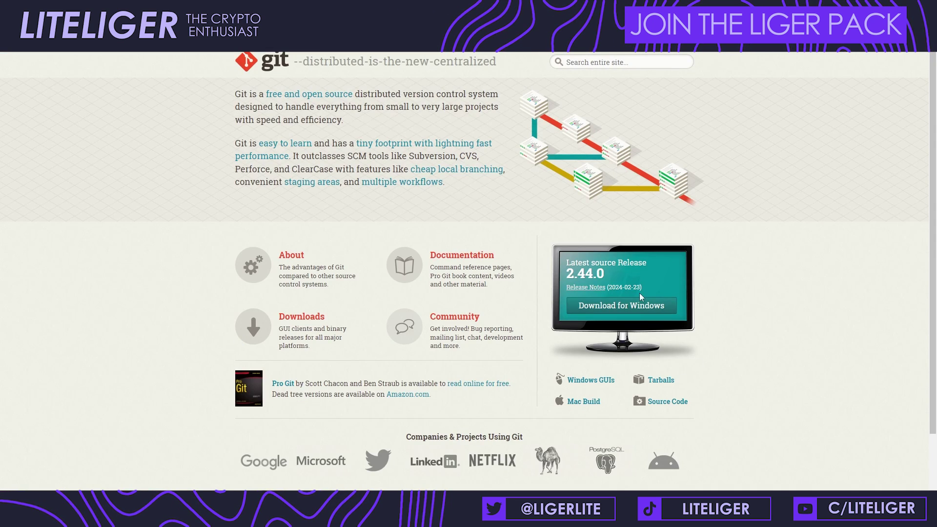
Step: Start the Git for Windows download from git-scm.com
left_click(619, 307)
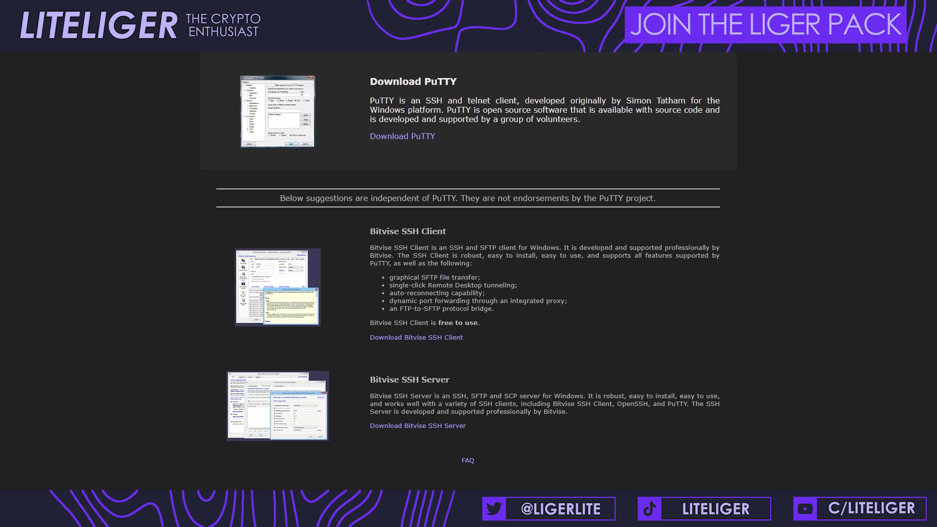
Step: Launch Bitvise SSH Client and PuTTY and position the Bitvise login window beside PuTTY's configuration
left_click(361, 516)
left_click(383, 515)
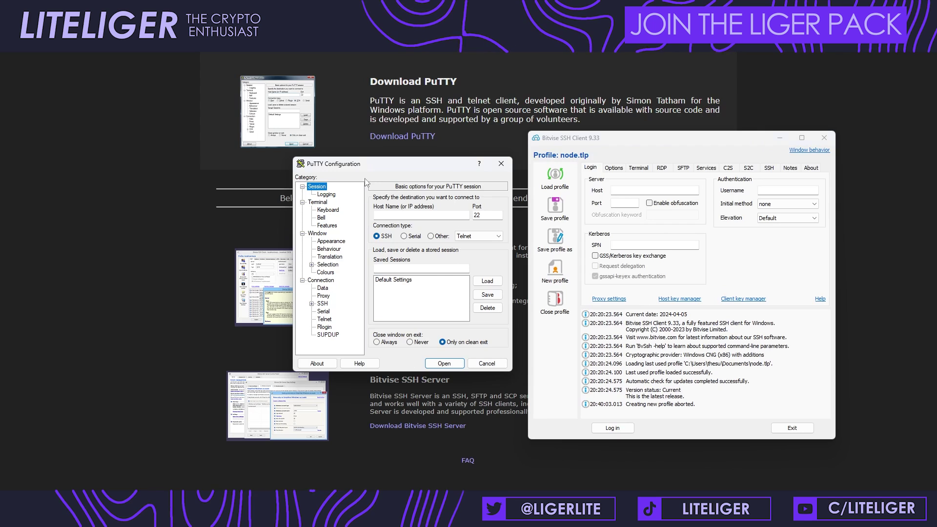
left_click(569, 139)
left_click_drag(569, 140, 564, 138)
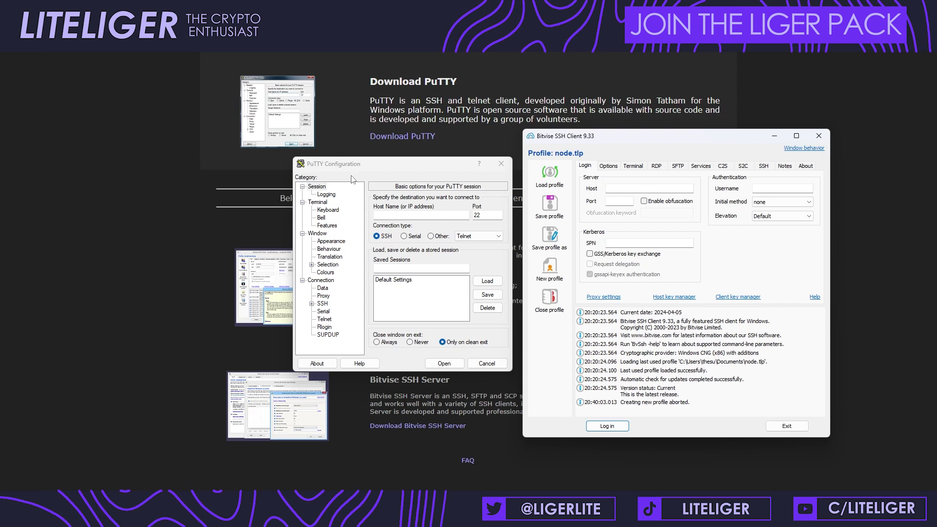
left_click(392, 164)
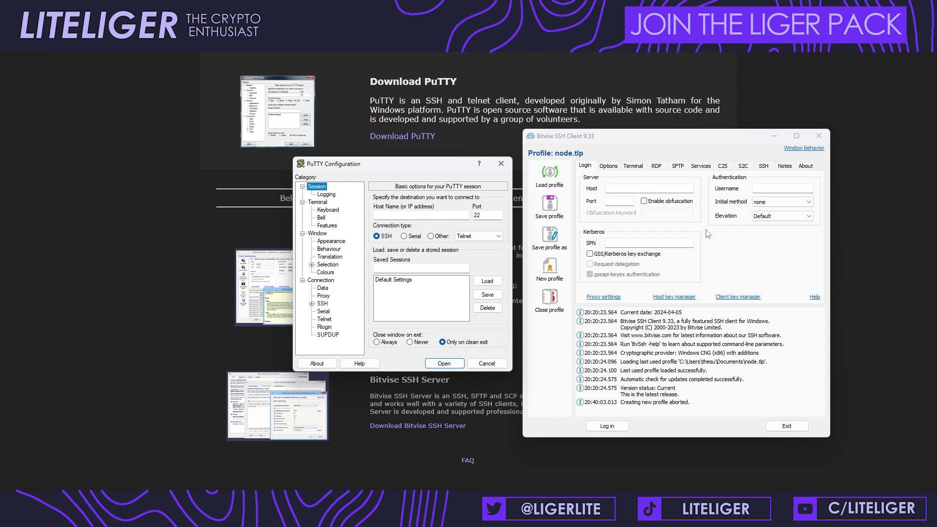
left_click(670, 138)
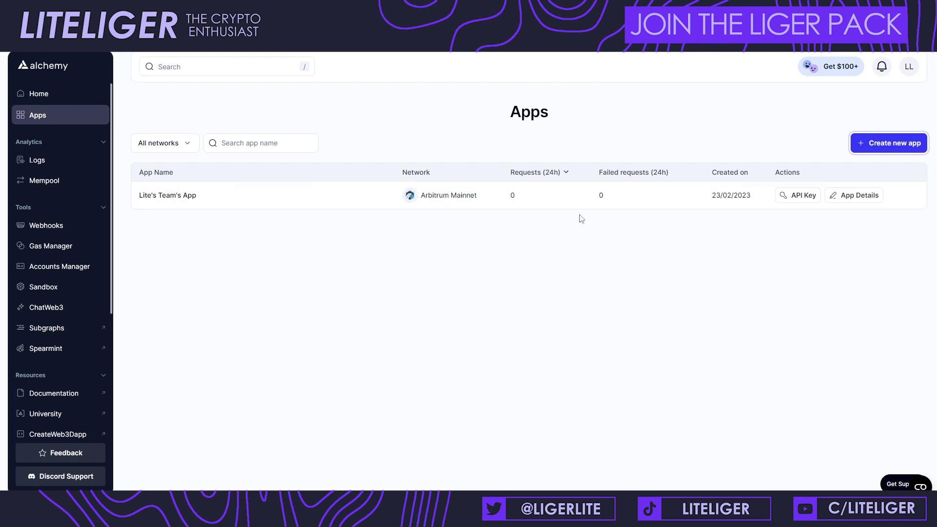
Step: Create the 'Zora Testing Zone' Ethereum Mainnet app and select its HTTPS endpoint URL from the API key view
left_click(870, 144)
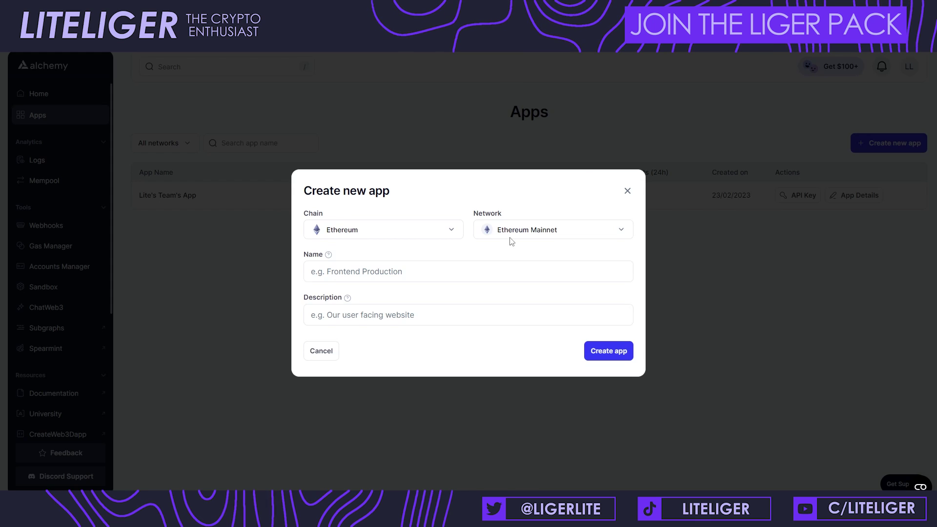
left_click(481, 271)
type("Z")
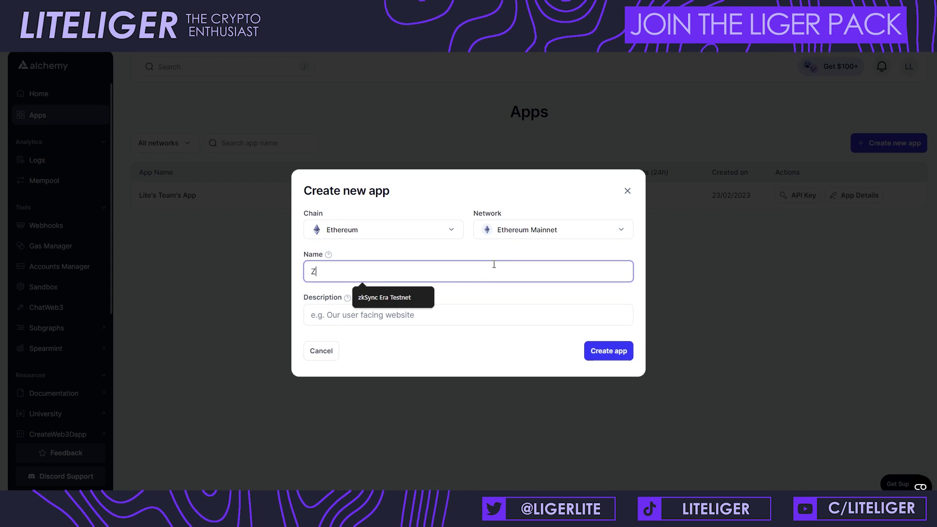
type("ora ")
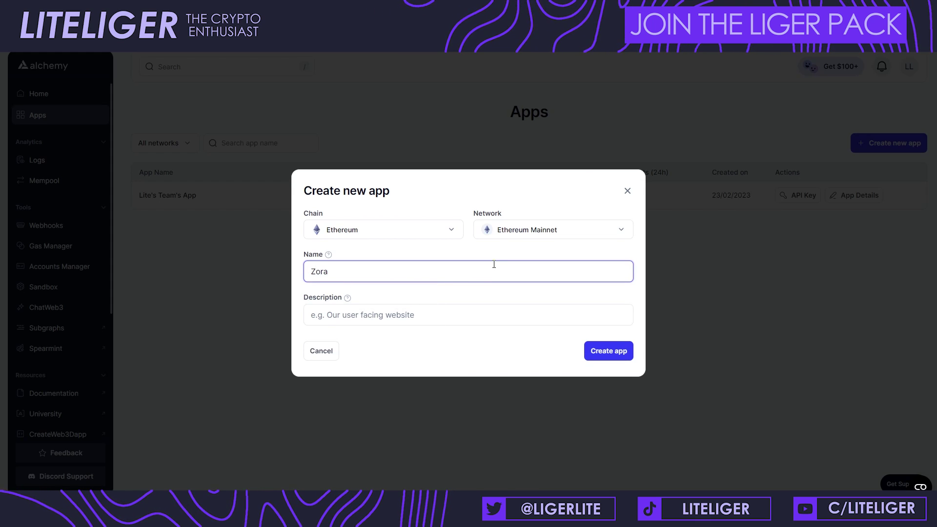
type("Testing Zone")
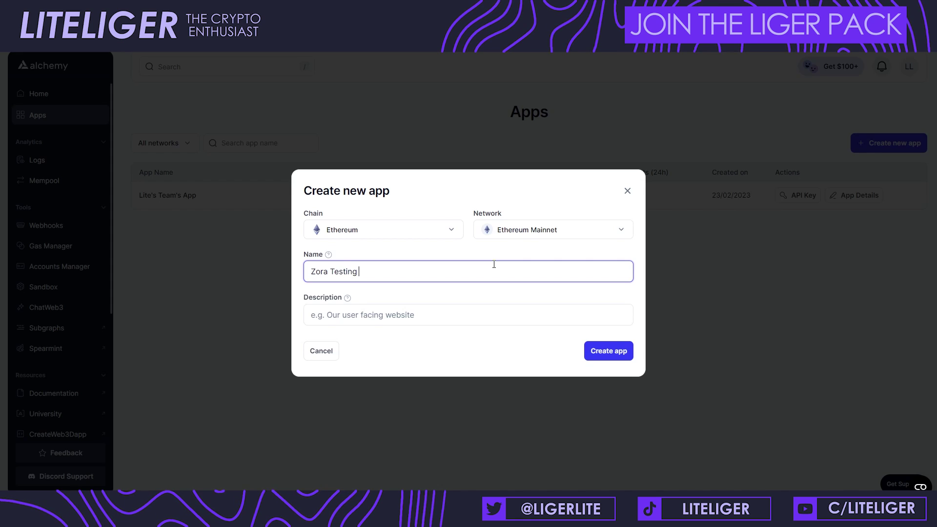
left_click(614, 353)
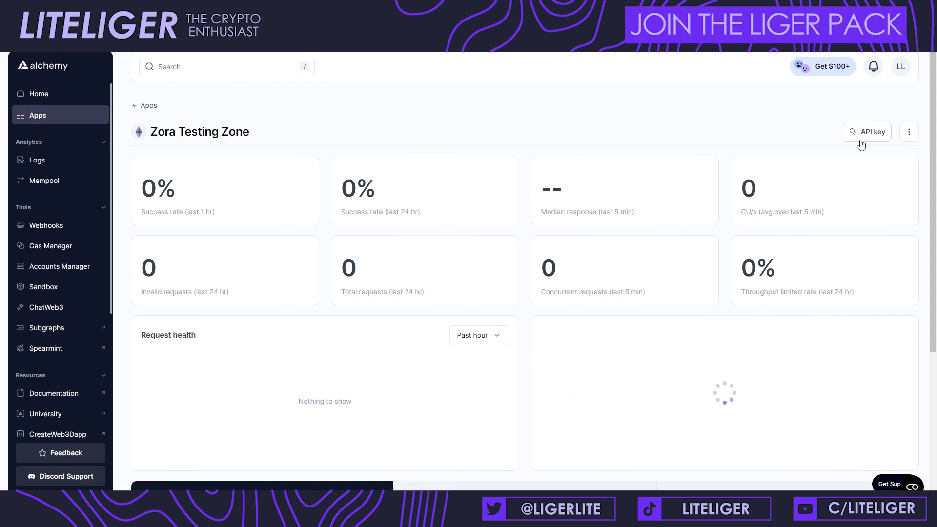
left_click(861, 140)
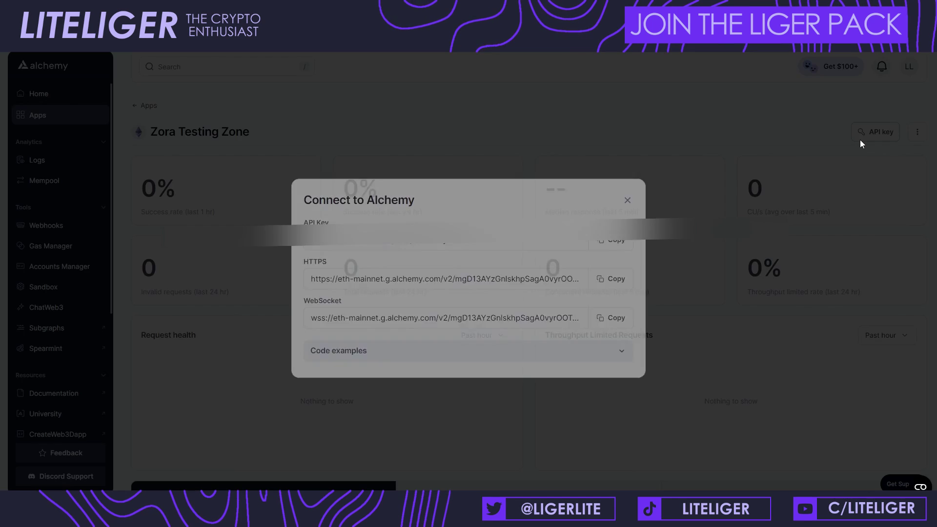
left_click_drag(313, 273, 173, 272)
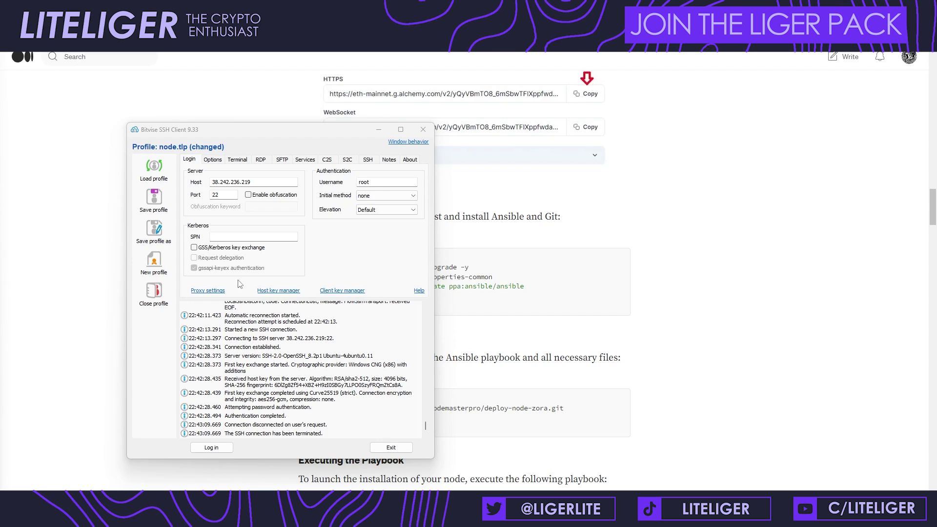
Step: Log in to the VPS at 38.242.236.219 as root, entering the account password
left_click(260, 229)
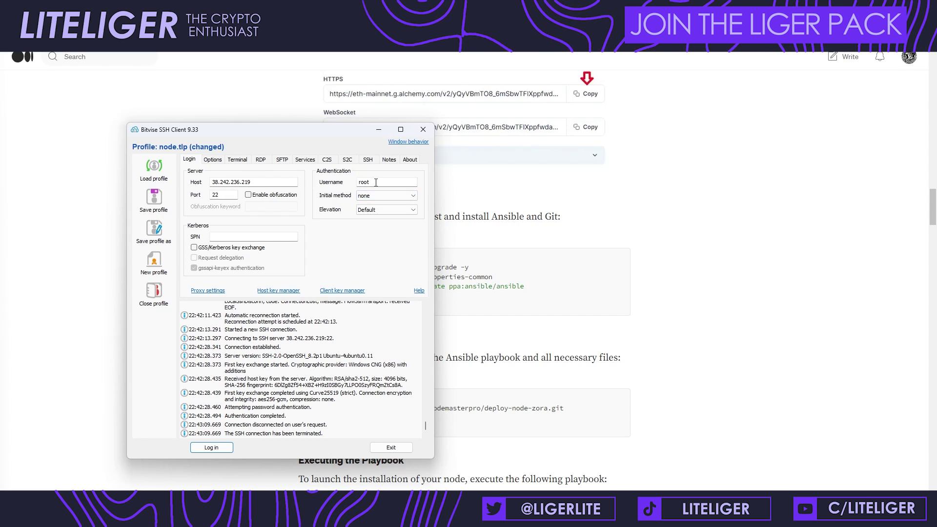
left_click(223, 447)
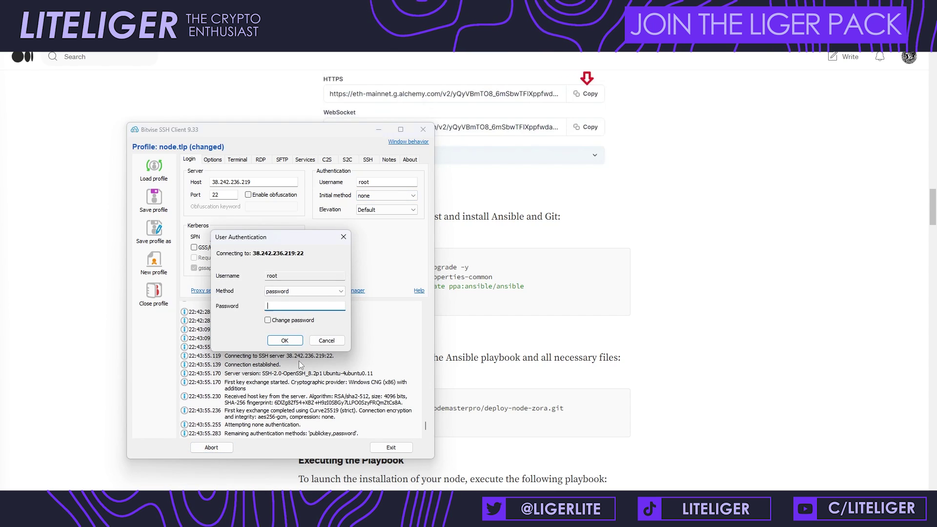
type("•••••••••")
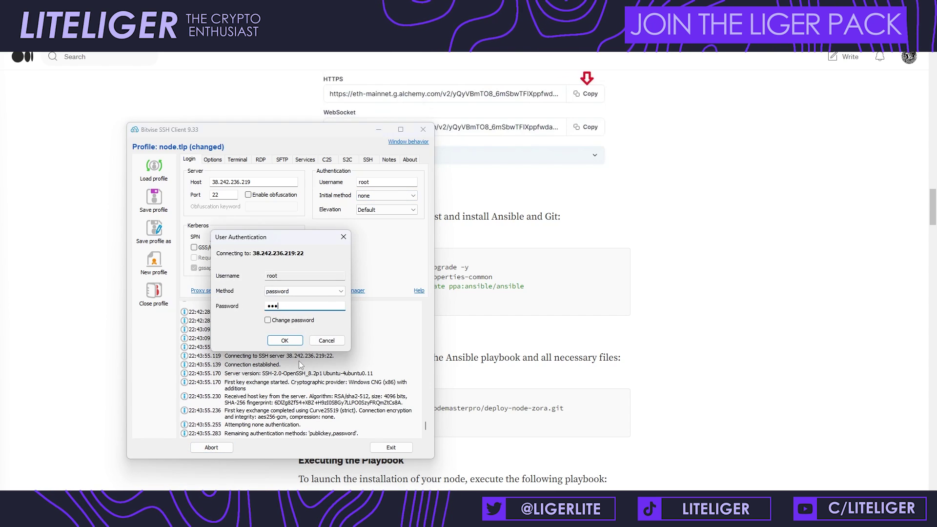
key("Return")
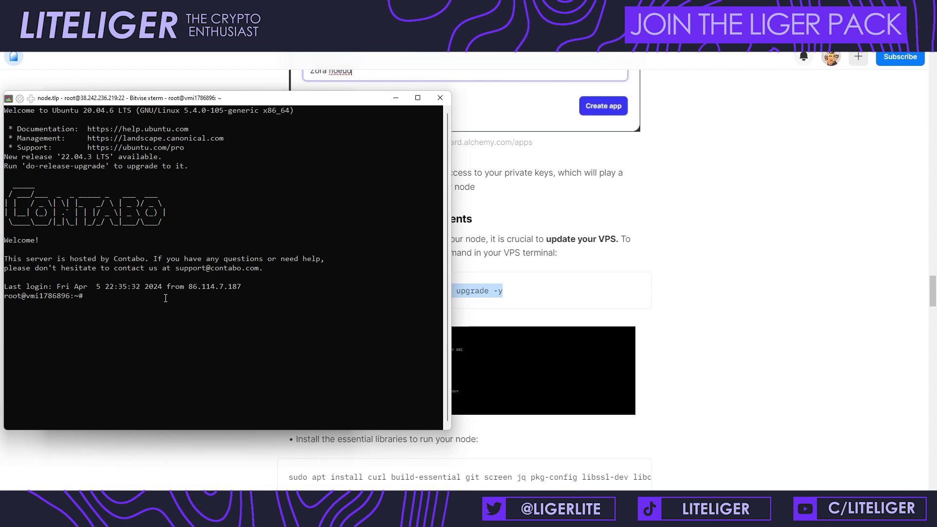
Step: Run apt-get update and upgrade on the VPS
right_click(259, 325)
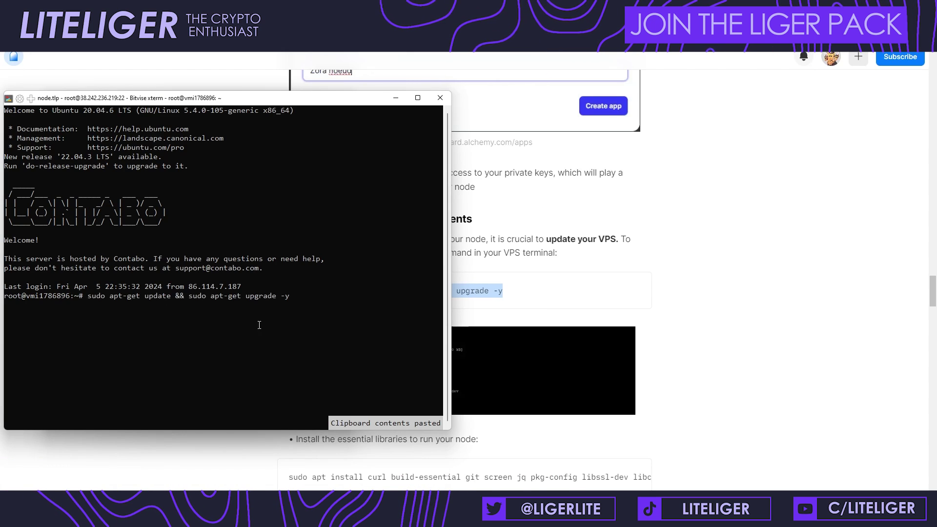
key("Return")
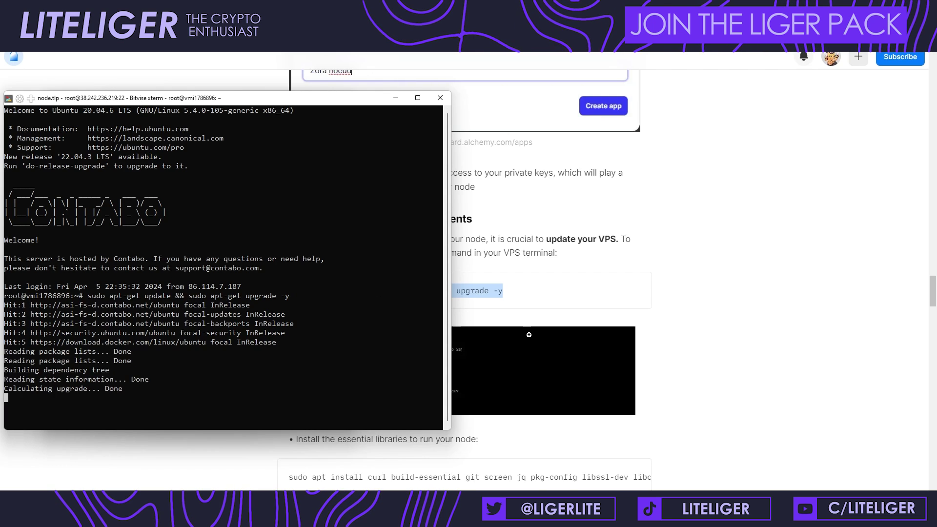
scroll(529, 335, "down", 1)
scroll(529, 334, "up", 1)
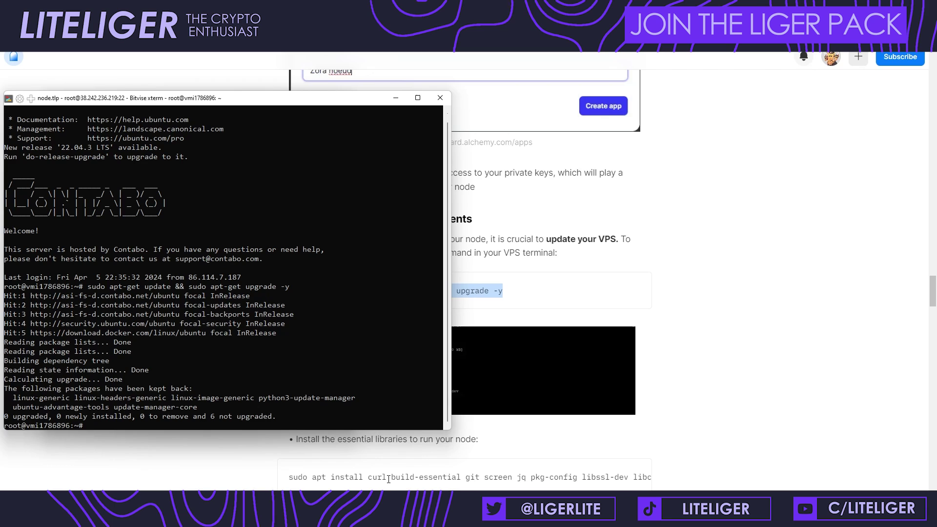
Step: Copy the essential libraries apt install command from the guide and run it on the server
triple_click(357, 475)
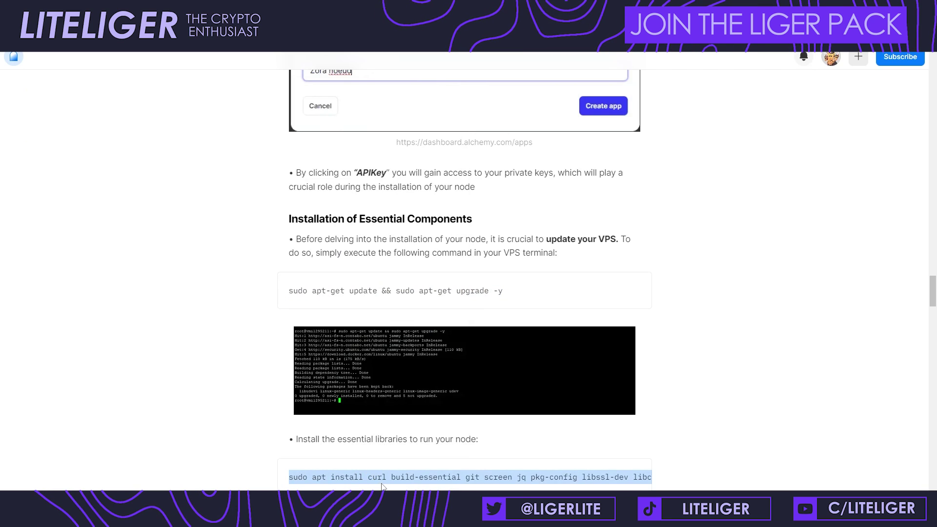
left_click(480, 508)
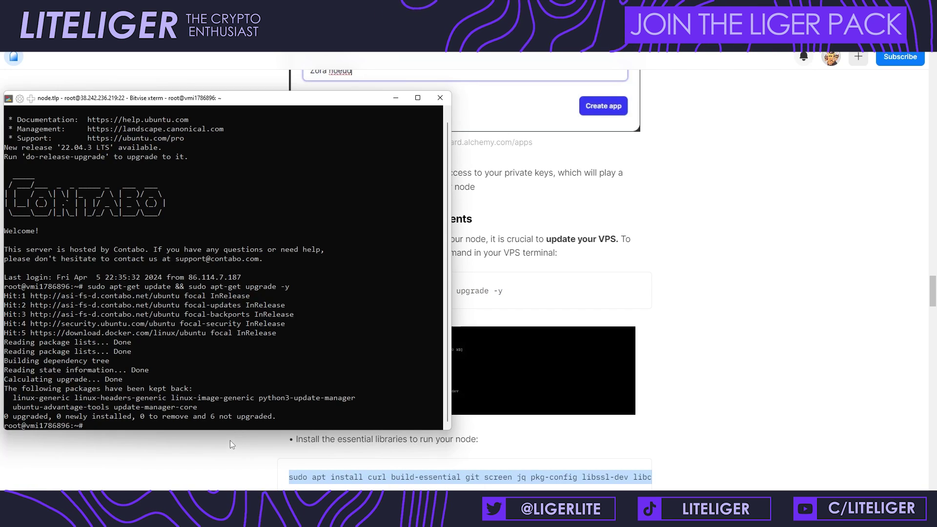
right_click(231, 426)
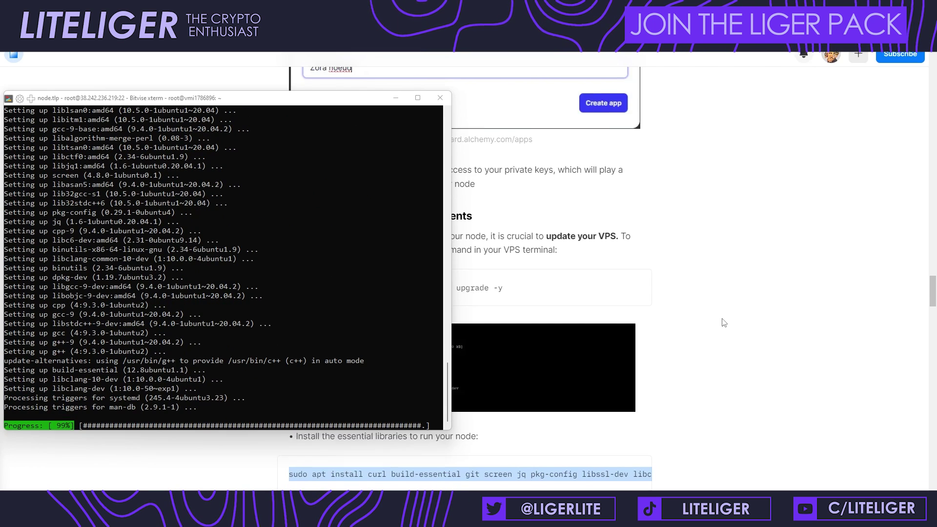
scroll(724, 323, "down", 2)
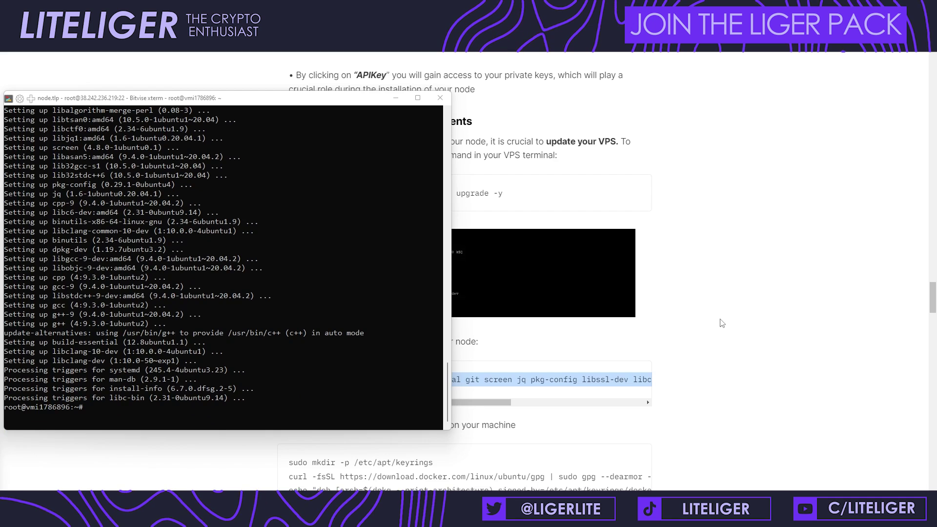
scroll(722, 321, "down", 1)
Step: Copy the Docker keyring and apt source commands from the guide and paste them into the terminal
left_click(514, 465)
left_click_drag(514, 465, 291, 413)
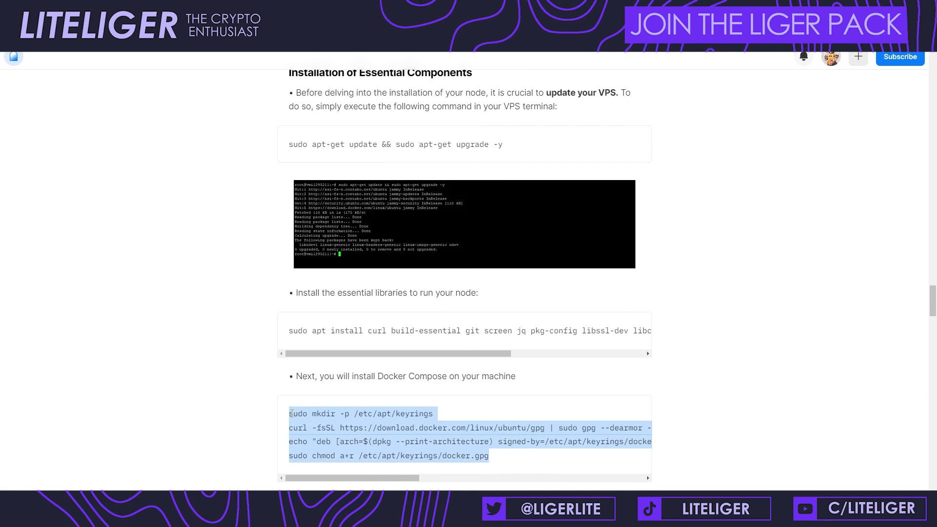
key("alt+Tab")
right_click(250, 408)
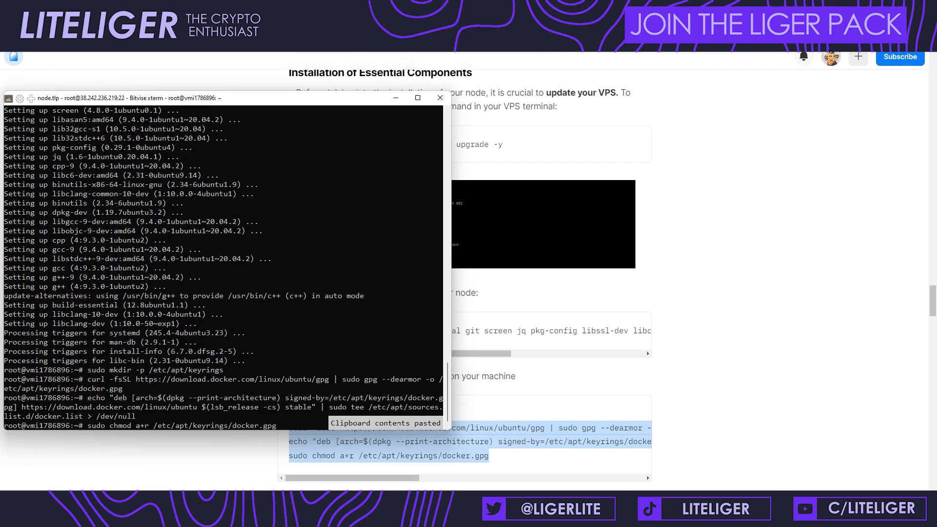
right_click(247, 415)
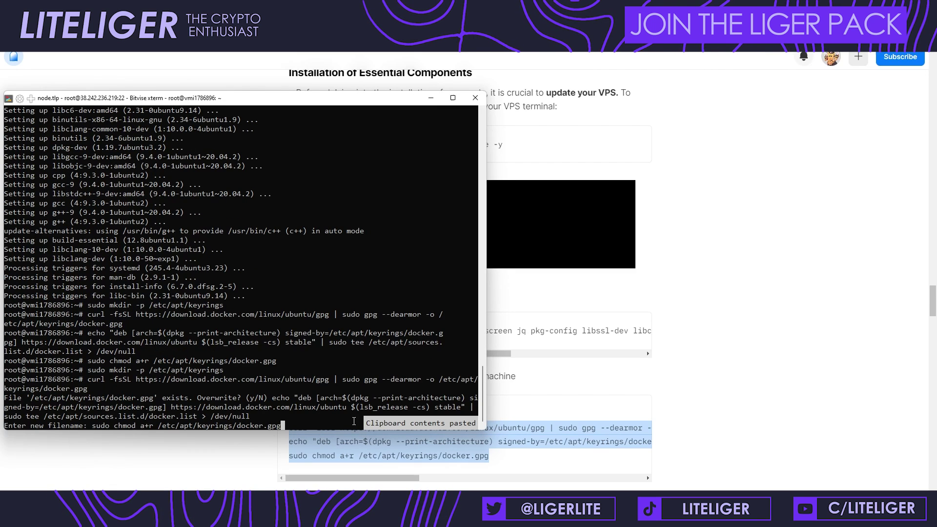
key("Return")
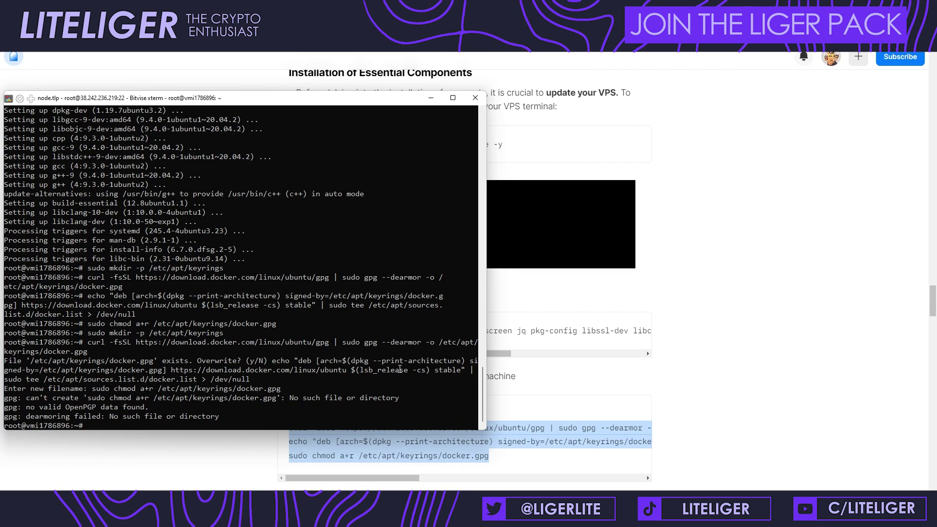